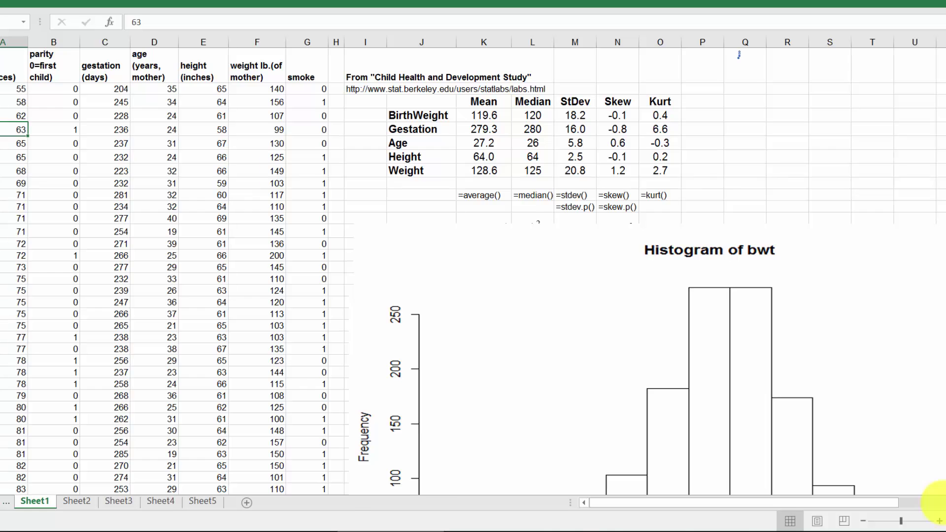
# Step: Handwrite 'Skewness' and, below it, 'Kurtosis' beside the statistics table over columns P–S
pyautogui.moveTo(738, 64)
pyautogui.mouseDown()
pyautogui.moveTo(707, 98)
pyautogui.moveTo(761, 95)
pyautogui.moveTo(789, 79)
pyautogui.moveTo(822, 85)
pyautogui.moveTo(855, 70)
pyautogui.mouseUp()
pyautogui.moveTo(727, 139); pyautogui.dragTo(718, 169)
pyautogui.moveTo(743, 137); pyautogui.dragTo(733, 169)
pyautogui.moveTo(740, 153)
pyautogui.mouseDown()
pyautogui.moveTo(745, 168)
pyautogui.moveTo(790, 145)
pyautogui.mouseUp()
pyautogui.moveTo(791, 150); pyautogui.dragTo(799, 165)
pyautogui.moveTo(820, 154)
pyautogui.mouseDown()
pyautogui.moveTo(821, 162)
pyautogui.moveTo(825, 140)
pyautogui.mouseUp()
pyautogui.moveTo(844, 135); pyautogui.dragTo(828, 166)
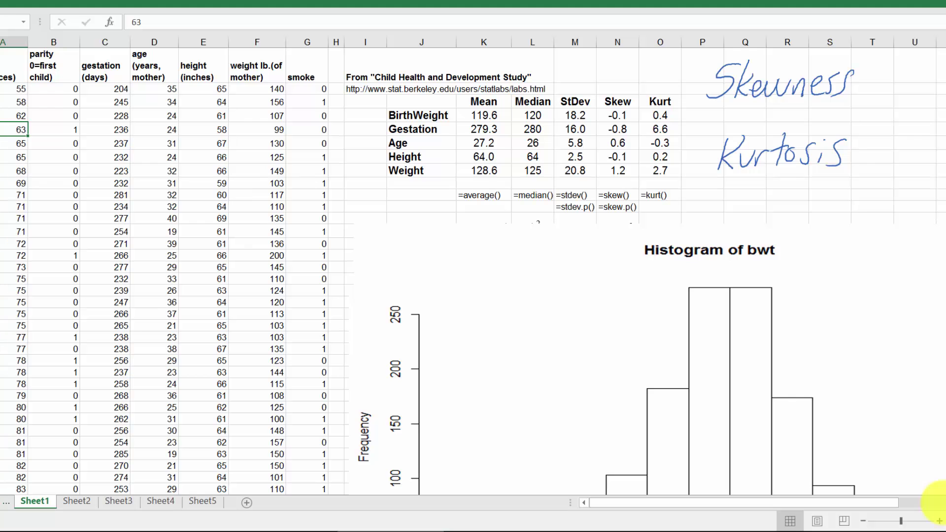
# Step: Move up one row and zoom in on the sheet with the zoom slider
pyautogui.press('Up')
pyautogui.click(940, 521)
pyautogui.click(940, 521)
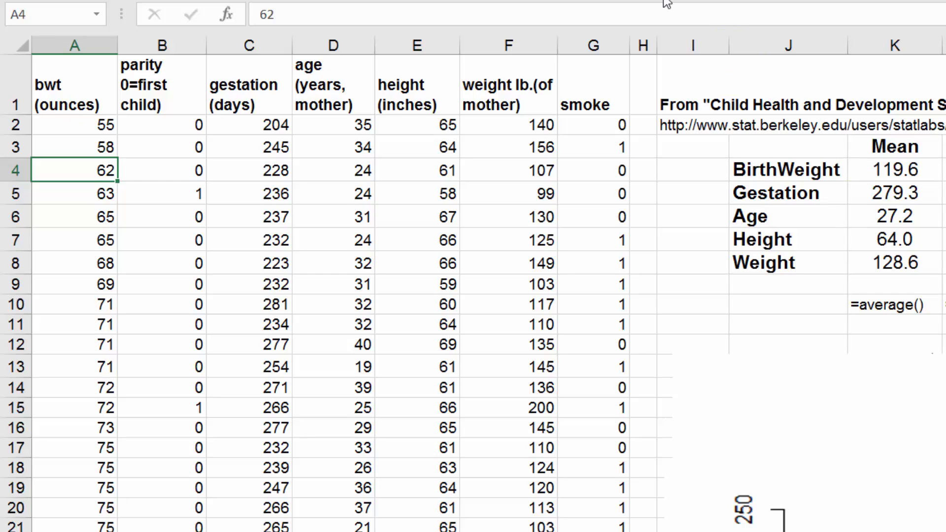
pyautogui.click(73, 43)
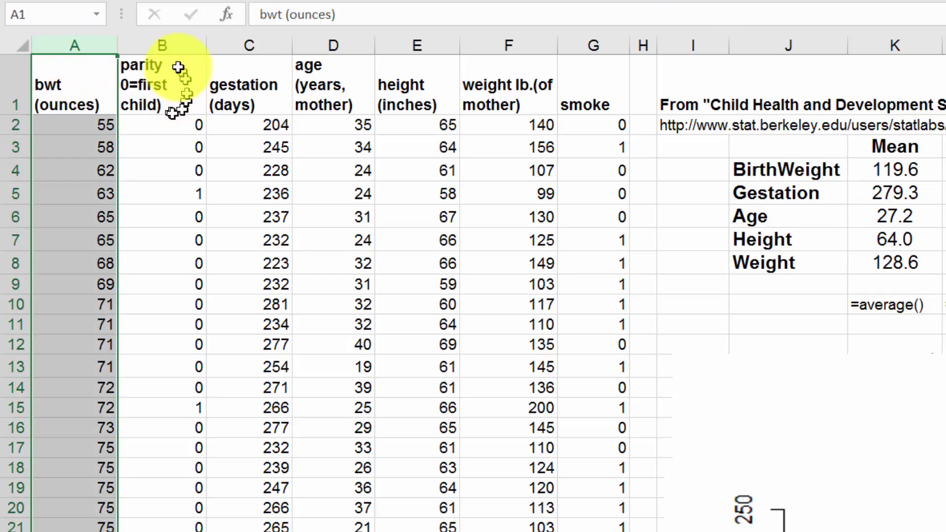
pyautogui.click(175, 44)
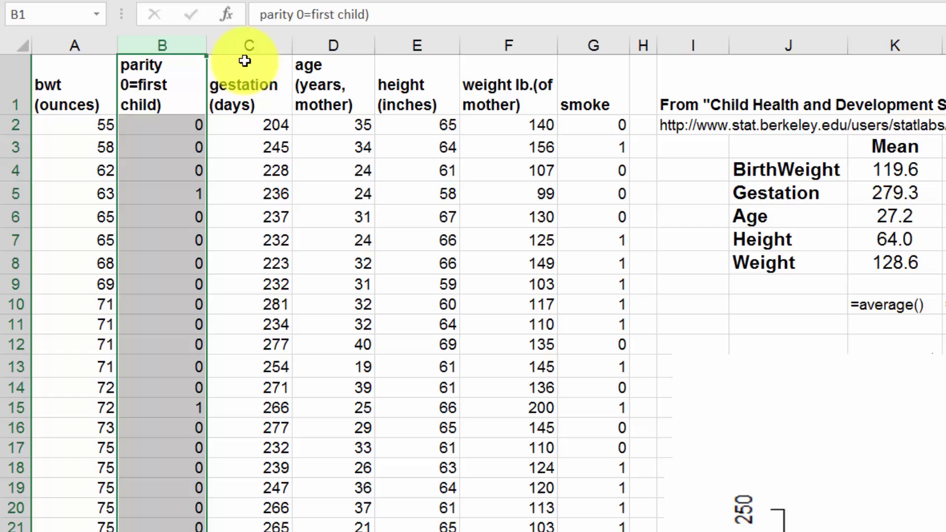
pyautogui.click(244, 43)
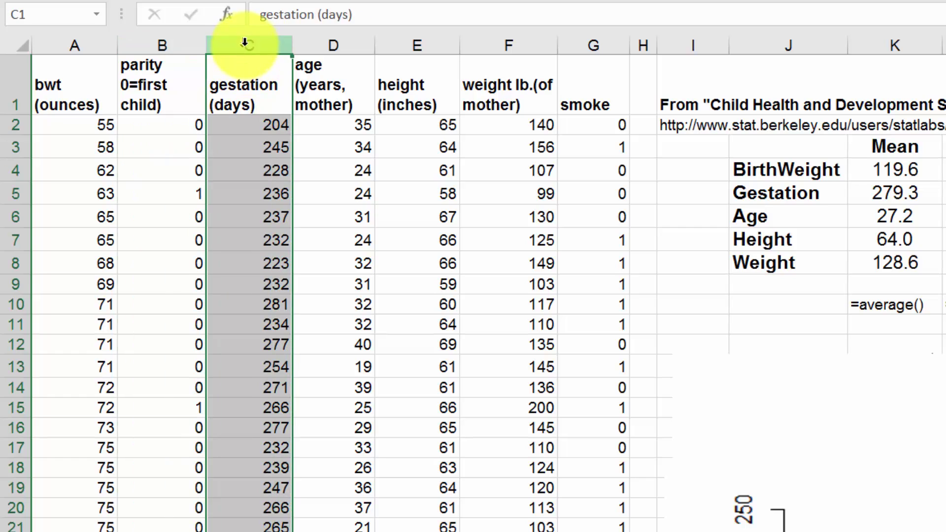
pyautogui.click(332, 45)
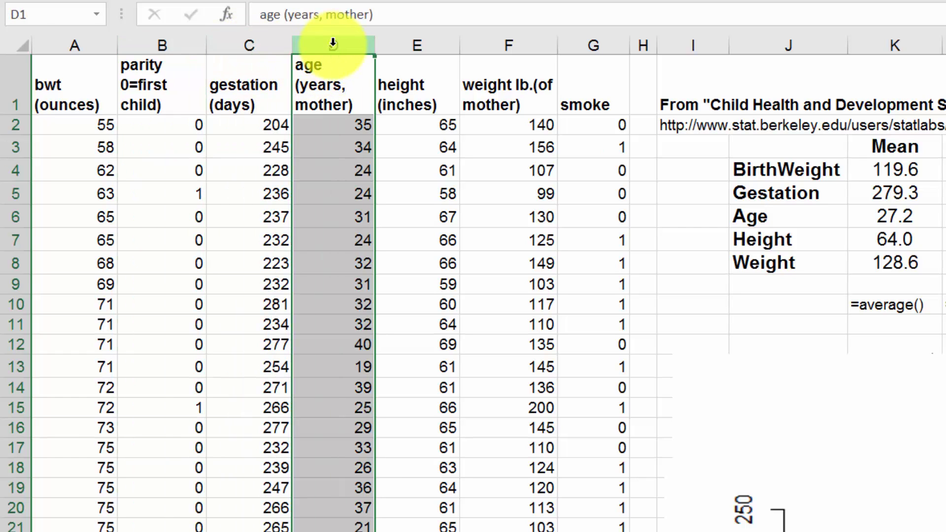
pyautogui.click(417, 45)
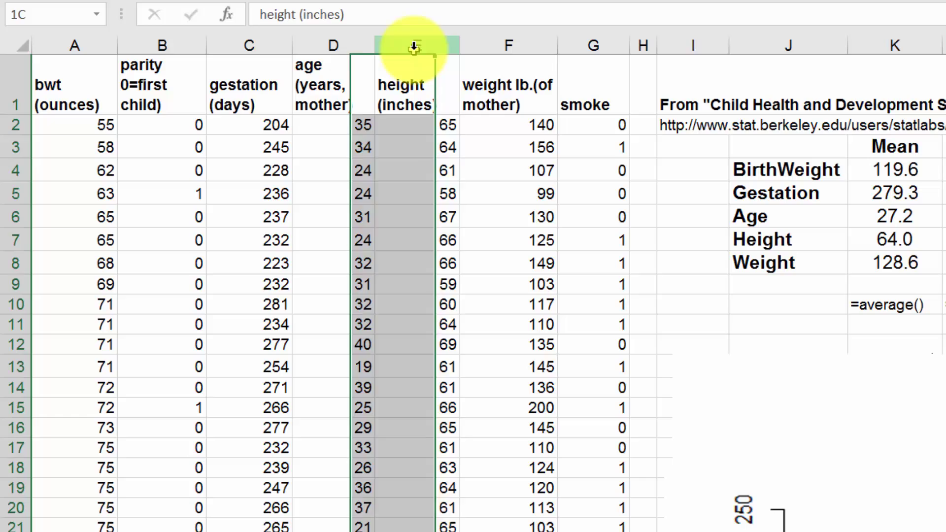
pyautogui.click(512, 43)
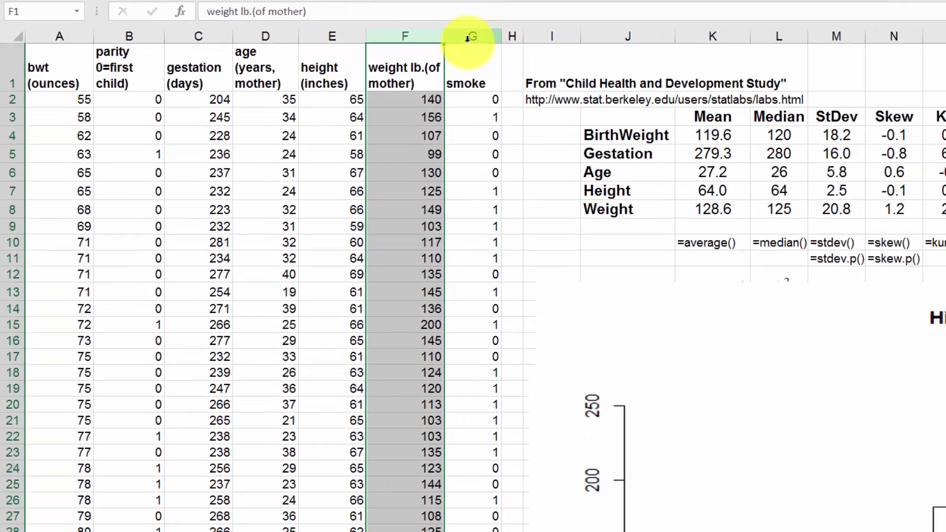
pyautogui.click(468, 38)
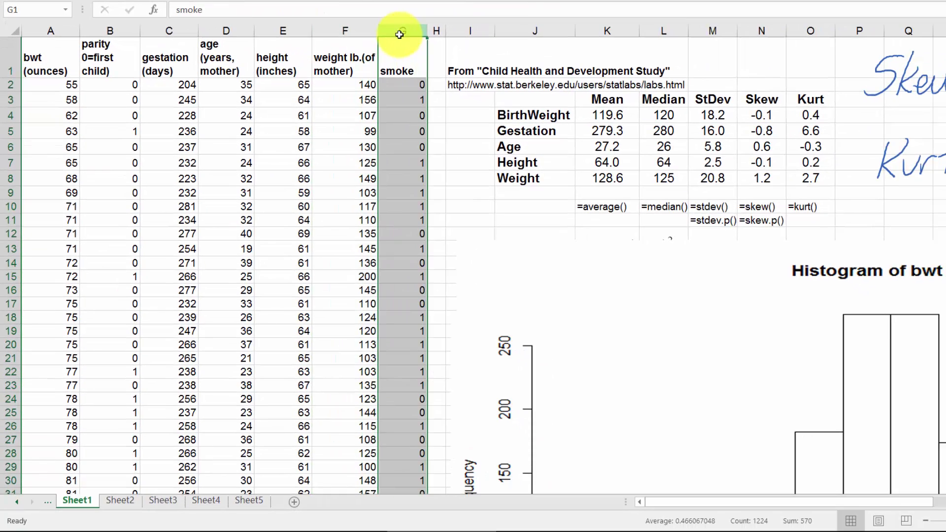
pyautogui.click(526, 103)
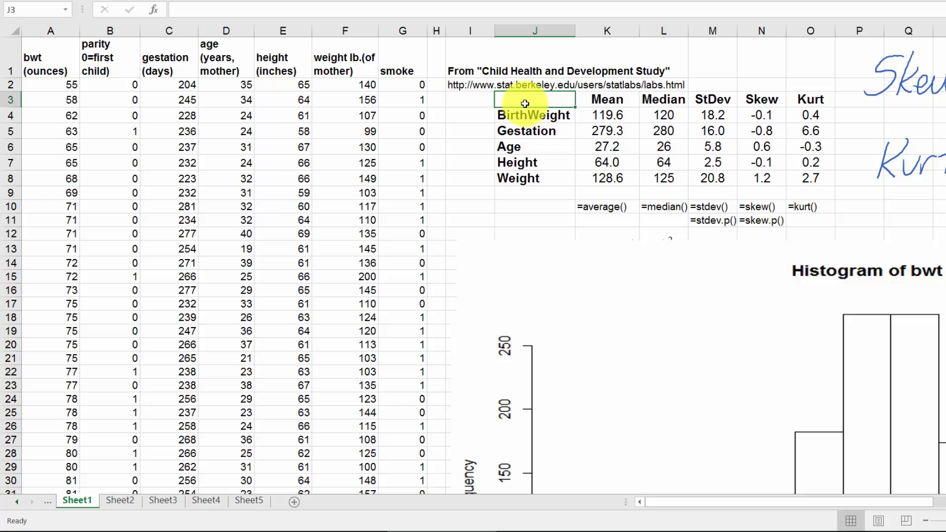
pyautogui.press('Right')
pyautogui.press('Right')
pyautogui.press('Left')
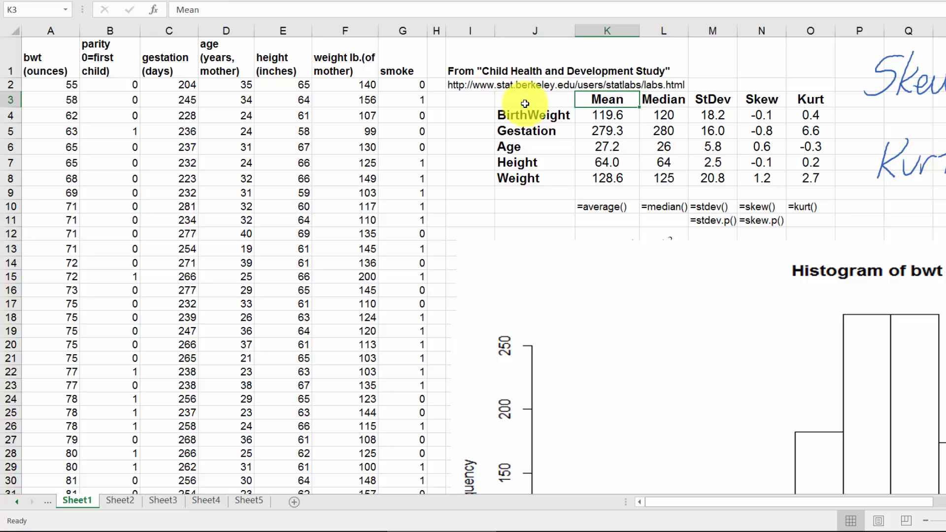
pyautogui.press('Left')
pyautogui.press('Down')
pyautogui.press('Down')
pyautogui.press('Down')
pyautogui.press('Down')
pyautogui.press('Down')
pyautogui.press('Up')
pyautogui.press('Up')
pyautogui.press('Up')
pyautogui.press('Up')
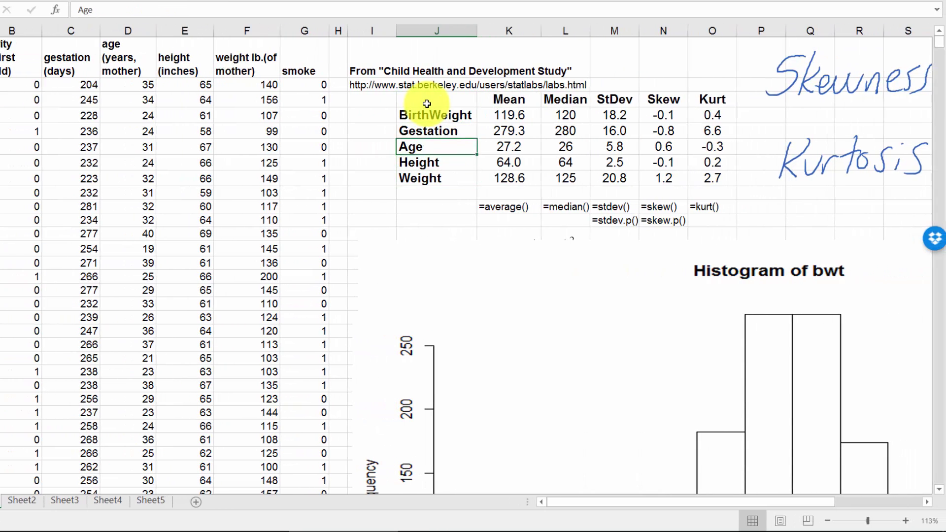
pyautogui.press('Right')
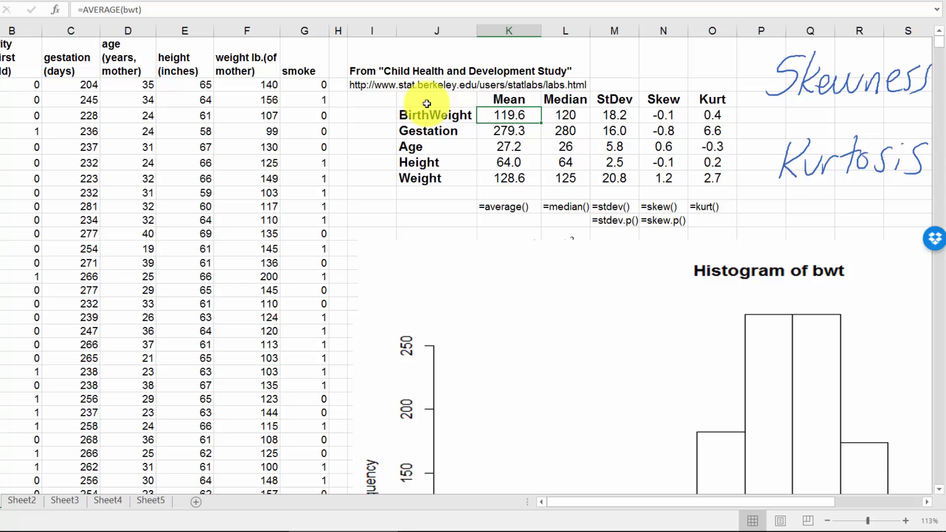
pyautogui.press('Right')
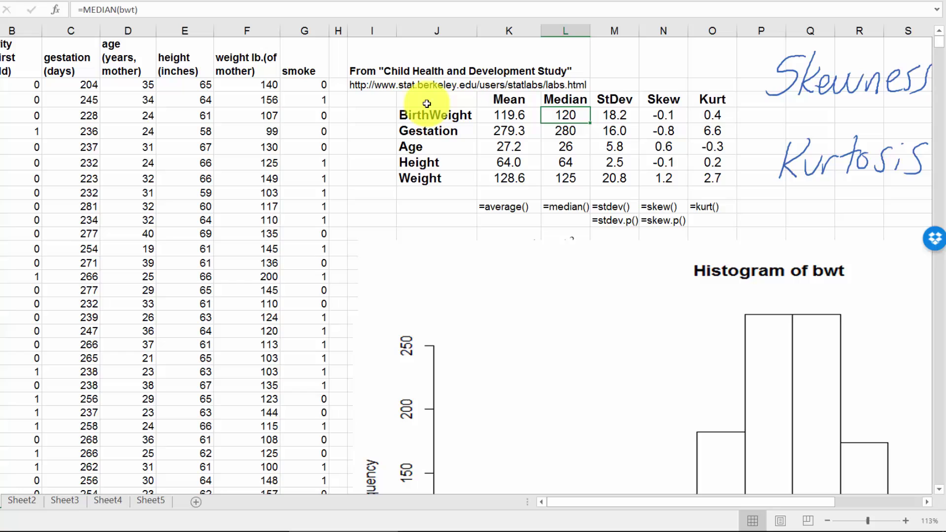
pyautogui.press('Up')
pyautogui.press('Right')
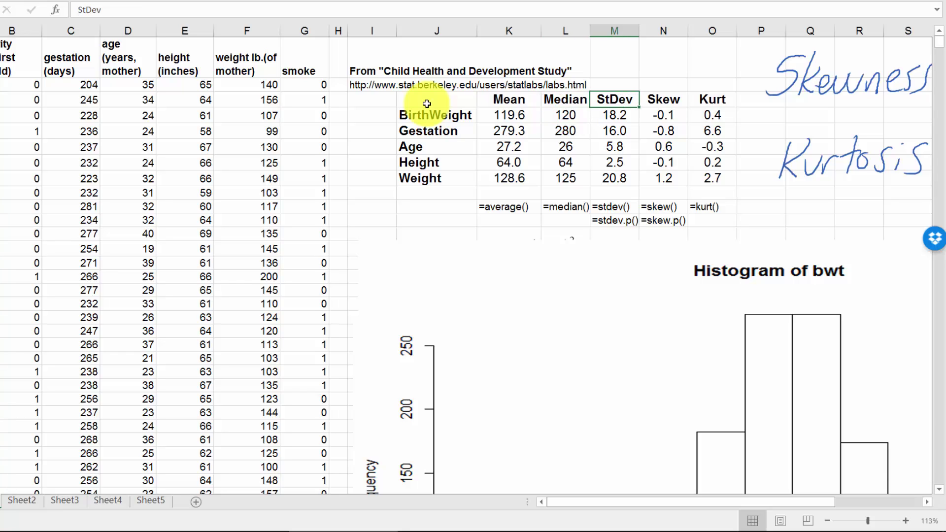
pyautogui.press('Right')
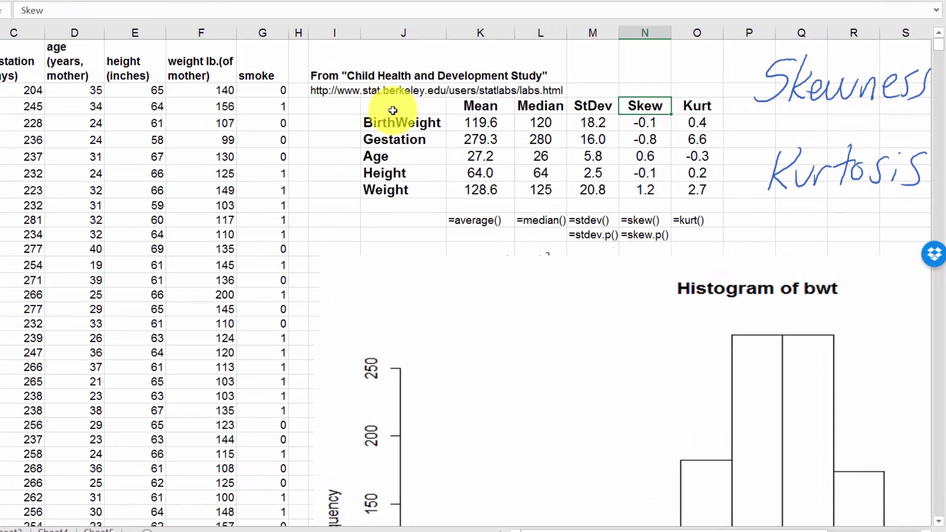
pyautogui.press('Right')
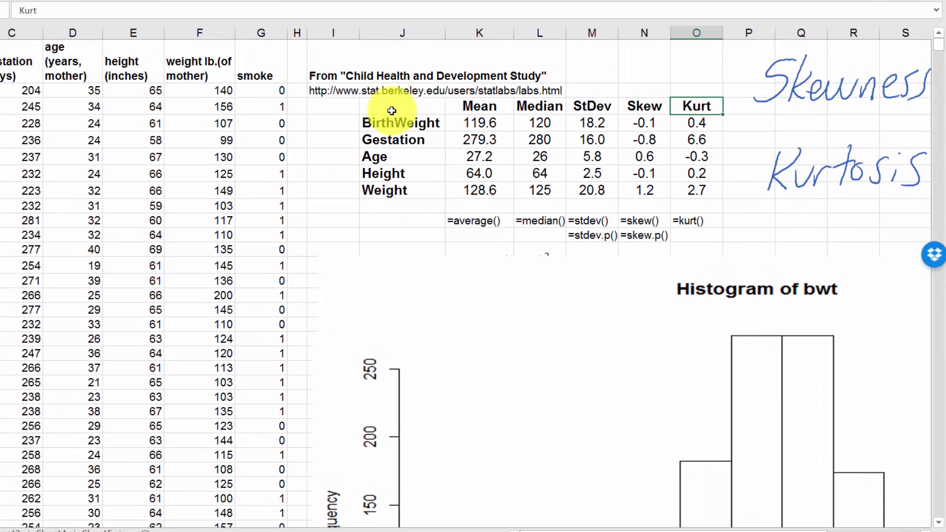
pyautogui.press('Down')
pyautogui.press('Left')
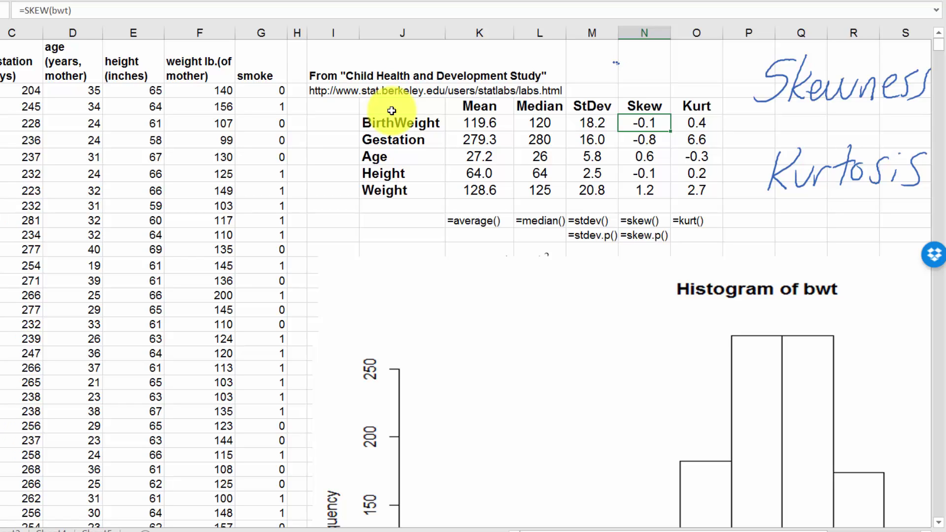
# Step: Handwrite '=Skew()' above the Skew column header of the statistics table
pyautogui.moveTo(602, 64); pyautogui.dragTo(619, 63)
pyautogui.moveTo(601, 75)
pyautogui.mouseDown()
pyautogui.moveTo(630, 69)
pyautogui.moveTo(622, 78)
pyautogui.mouseUp()
pyautogui.moveTo(641, 45)
pyautogui.mouseDown()
pyautogui.moveTo(635, 81)
pyautogui.moveTo(660, 79)
pyautogui.mouseUp()
pyautogui.moveTo(659, 69)
pyautogui.mouseDown()
pyautogui.moveTo(672, 70)
pyautogui.moveTo(686, 93)
pyautogui.mouseUp()
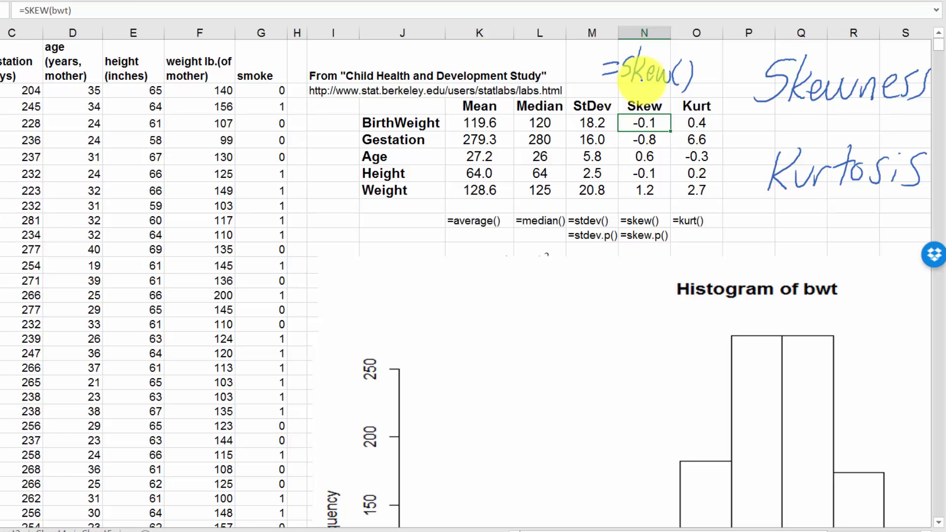
# Step: Zoom in and arrow through the skew.p() and kurt() notes back to the table's title rows
pyautogui.scroll(6, 641, 79)
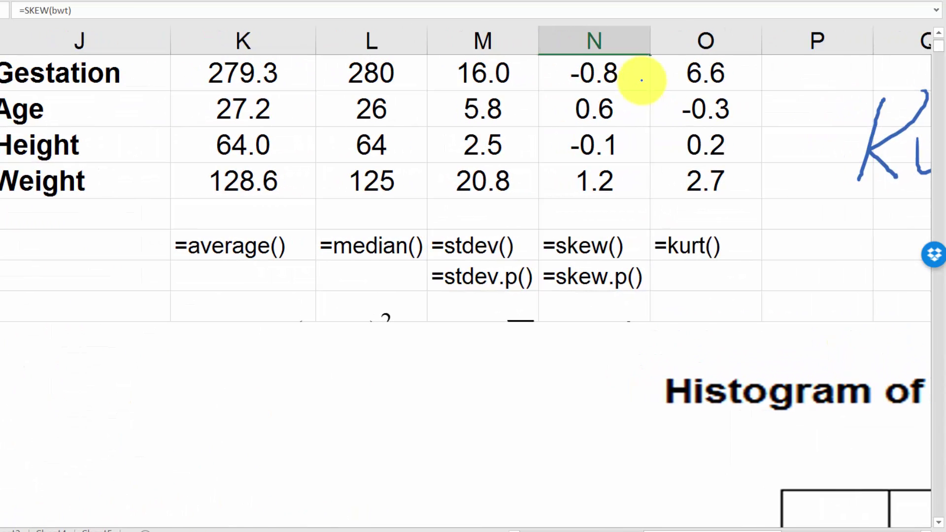
pyautogui.press('Down')
pyautogui.press('Down')
pyautogui.press('Down')
pyautogui.press('Down')
pyautogui.press('Down')
pyautogui.press('Down')
pyautogui.press('Down')
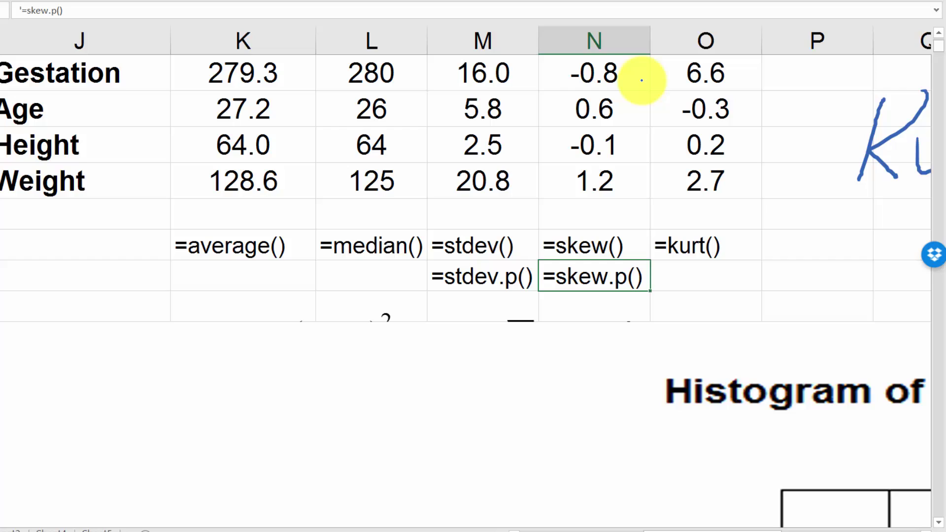
pyautogui.press('Up')
pyautogui.press('Right')
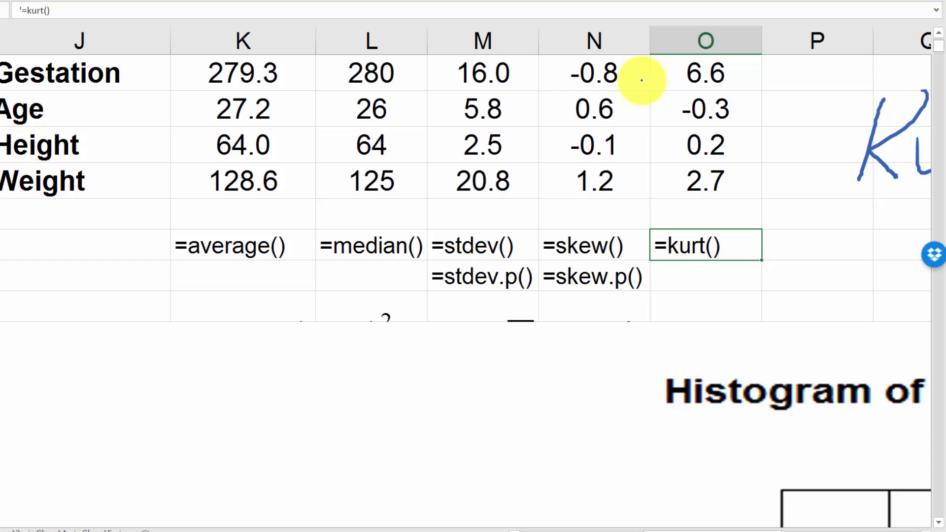
pyautogui.press('Up')
pyautogui.press('Up')
pyautogui.press('Up')
pyautogui.press('Up')
pyautogui.press('Up')
pyautogui.press('Up')
pyautogui.press('Up')
pyautogui.press('Up')
pyautogui.press('Up')
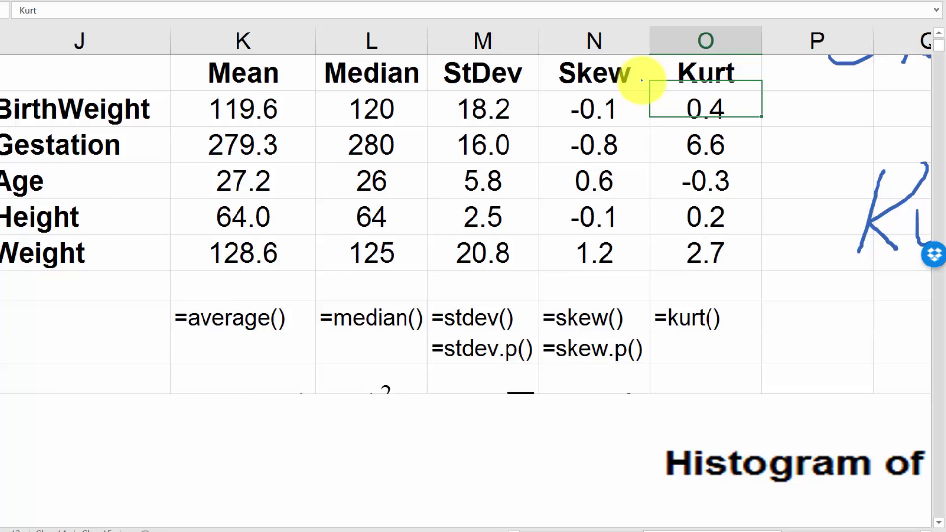
# Step: Scroll around the sheet to compare the bwt histogram's shape with its skew and kurtosis values
pyautogui.press('Right')
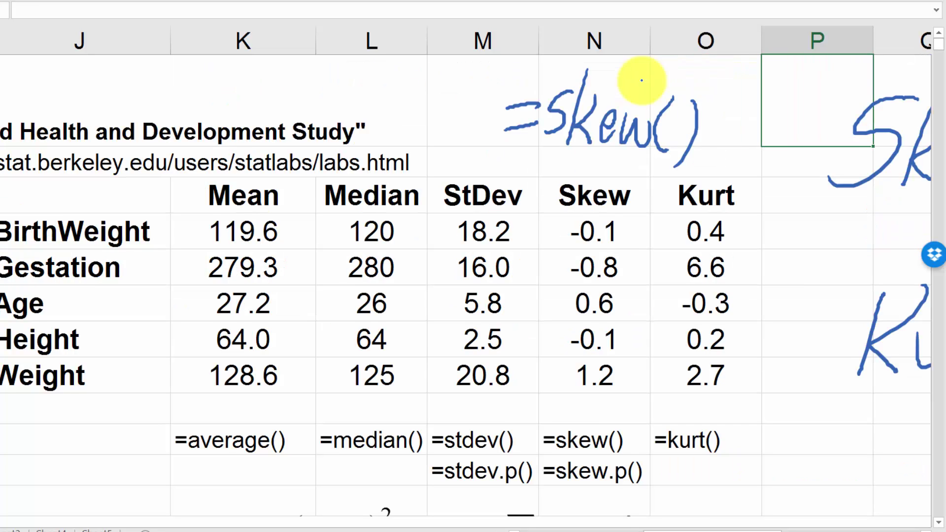
pyautogui.scroll(-3, 642, 80)
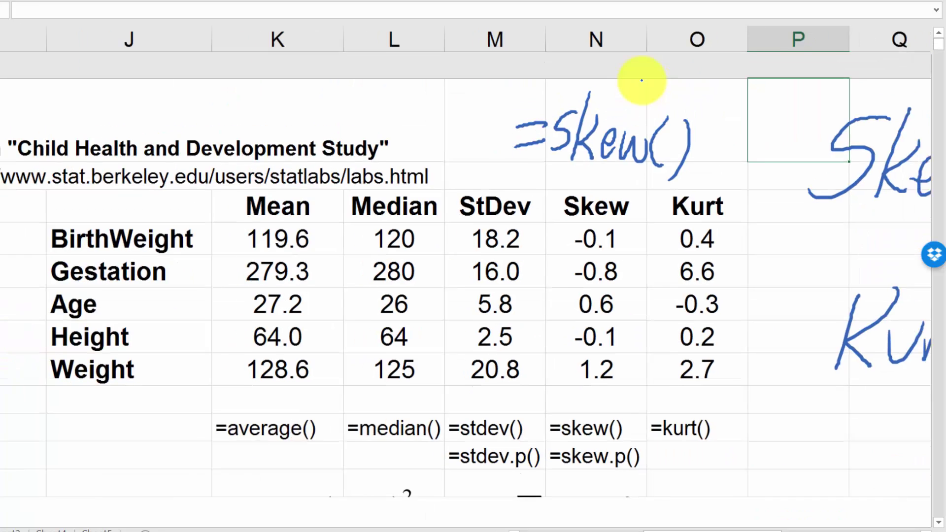
pyautogui.hscroll(-5, 641, 80)
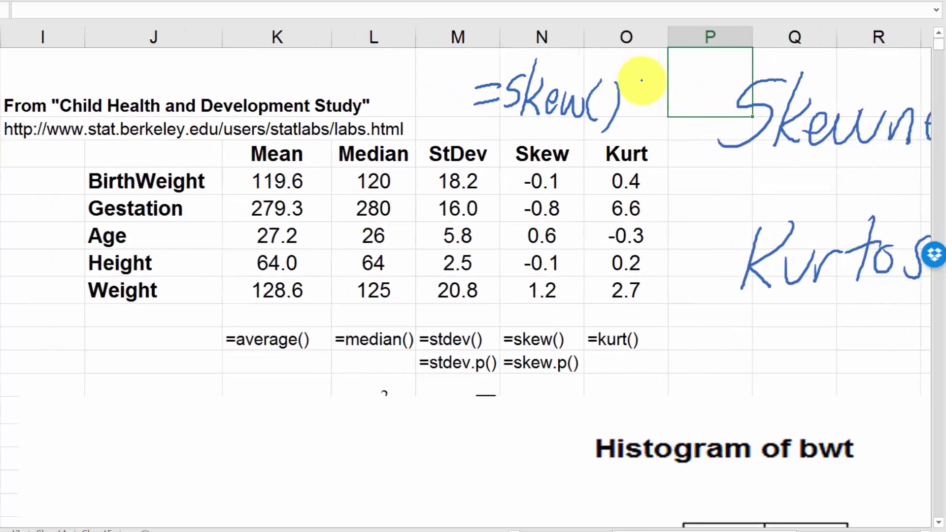
pyautogui.scroll(-3, 641, 81)
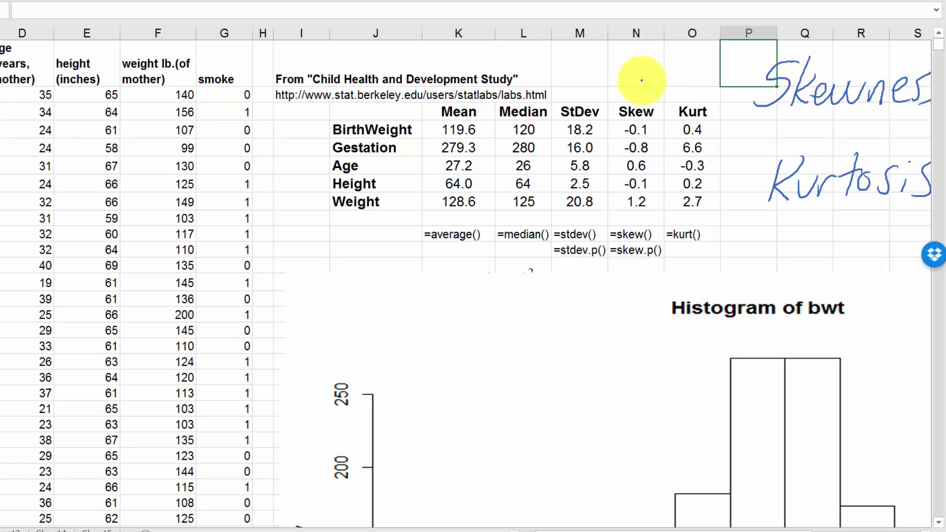
pyautogui.scroll(-2, 693, 439)
pyautogui.scroll(-2, 655, 397)
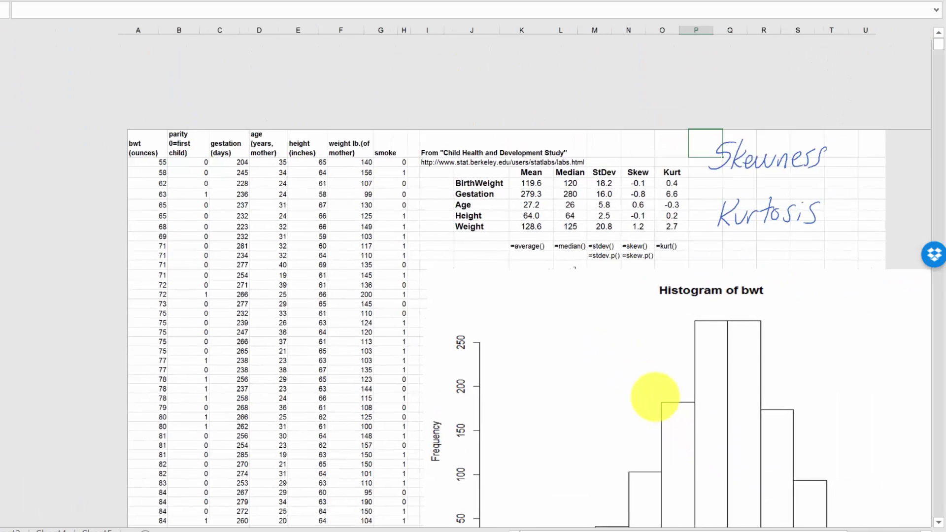
pyautogui.scroll(2, 655, 397)
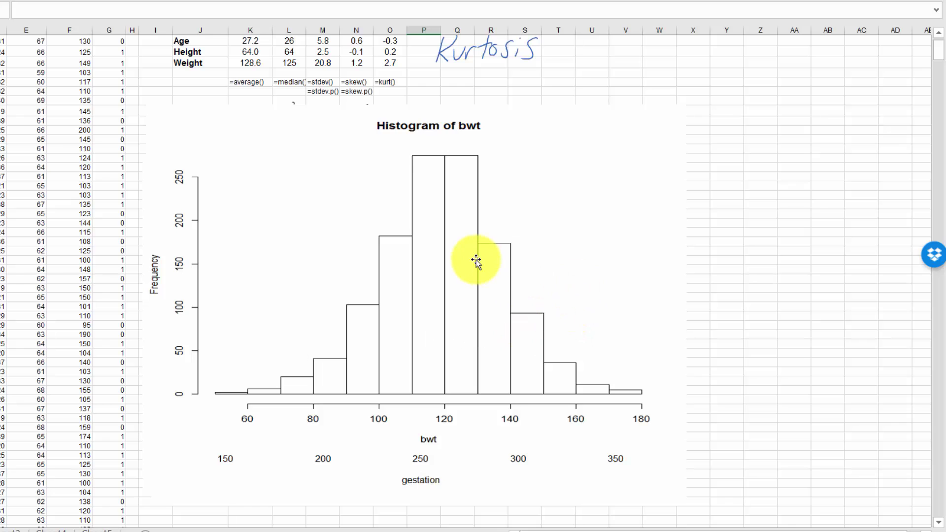
pyautogui.scroll(2, 483, 284)
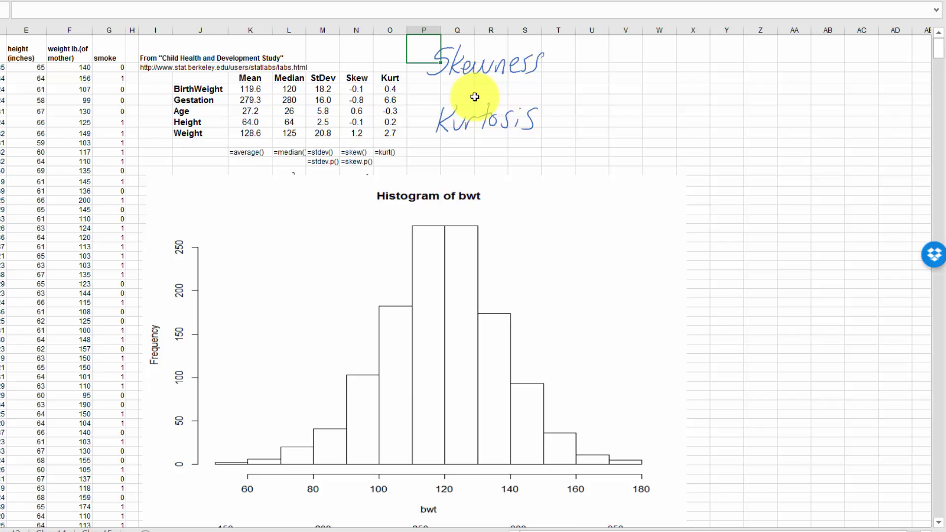
pyautogui.scroll(-3, 475, 96)
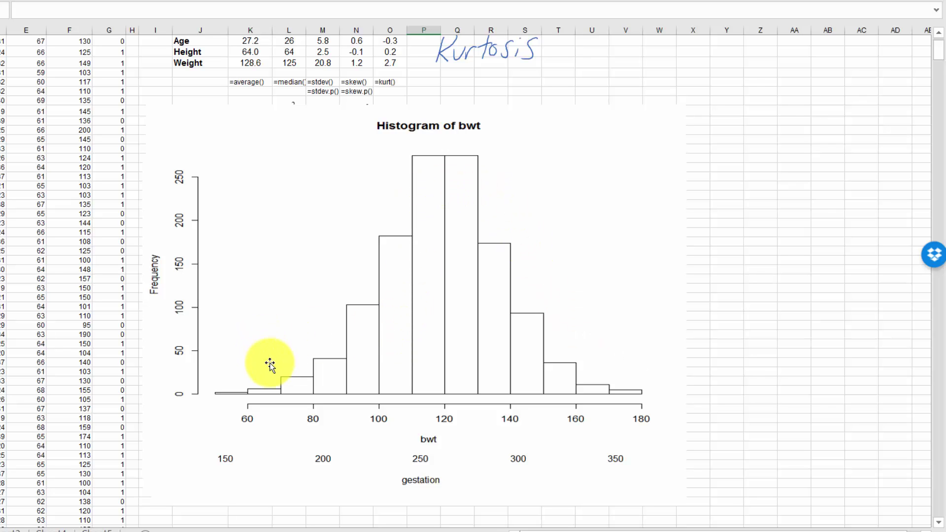
pyautogui.scroll(2, 270, 364)
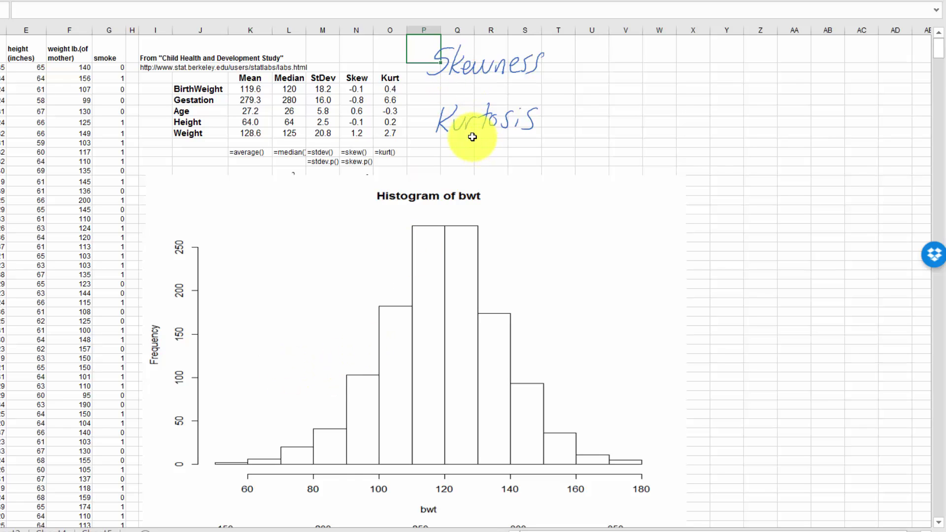
# Step: Extend the handwritten Kurtosis label to read 'Kurtosis(Excess)'
pyautogui.moveTo(553, 100); pyautogui.dragTo(549, 140)
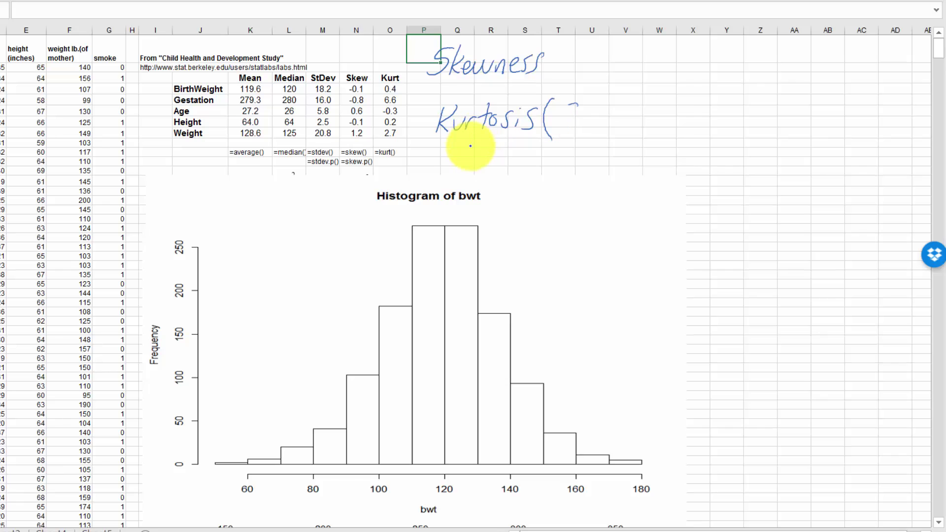
pyautogui.moveTo(576, 105)
pyautogui.mouseDown()
pyautogui.moveTo(577, 138)
pyautogui.moveTo(607, 140)
pyautogui.mouseUp()
pyautogui.click(606, 121)
pyautogui.moveTo(614, 130); pyautogui.dragTo(640, 143)
pyautogui.moveTo(649, 97); pyautogui.dragTo(650, 152)
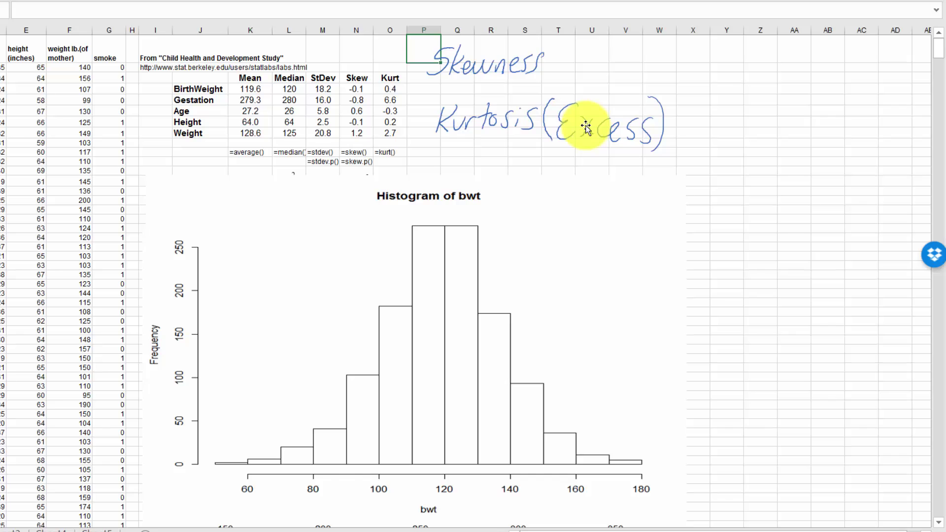
# Step: Write '+ Pointy' and '- Flat' beside the Kurtosis(Excess) label
pyautogui.moveTo(682, 101); pyautogui.dragTo(682, 123)
pyautogui.moveTo(719, 101)
pyautogui.mouseDown()
pyautogui.moveTo(762, 112)
pyautogui.moveTo(762, 139)
pyautogui.mouseUp()
pyautogui.moveTo(678, 146)
pyautogui.mouseDown()
pyautogui.moveTo(708, 144)
pyautogui.moveTo(703, 160)
pyautogui.mouseUp()
pyautogui.moveTo(703, 148); pyautogui.dragTo(718, 159)
pyautogui.moveTo(732, 151); pyautogui.dragTo(734, 159)
pyautogui.moveTo(746, 137)
pyautogui.mouseDown()
pyautogui.moveTo(746, 160)
pyautogui.moveTo(733, 148)
pyautogui.mouseUp()
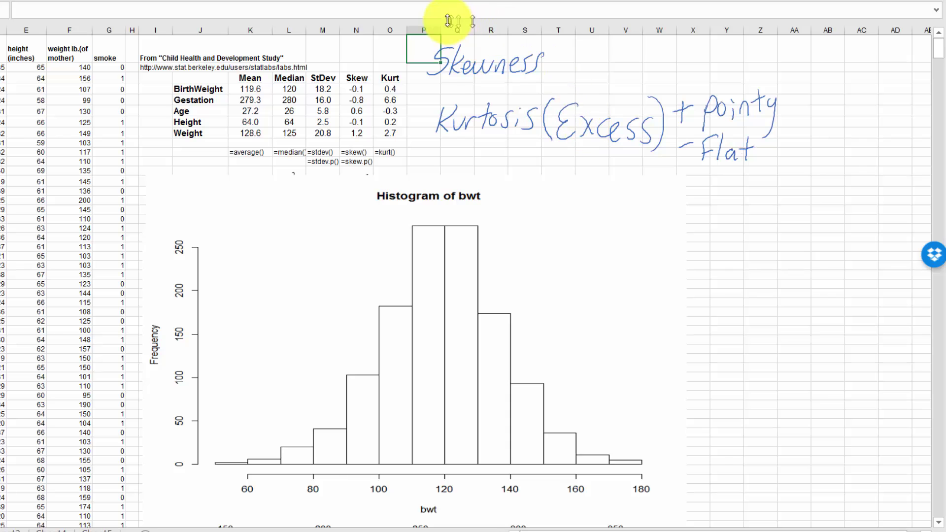
pyautogui.click(362, 91)
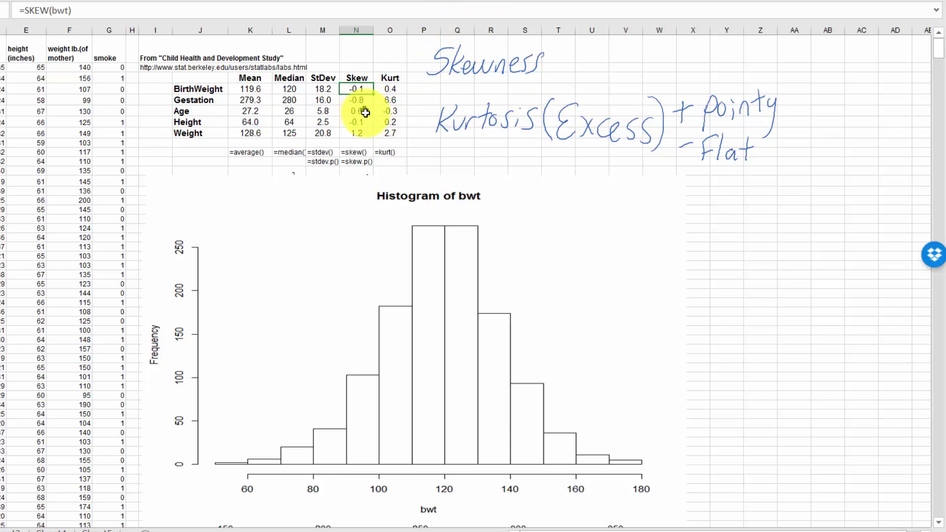
pyautogui.scroll(5, 363, 117)
pyautogui.scroll(2, 487, 142)
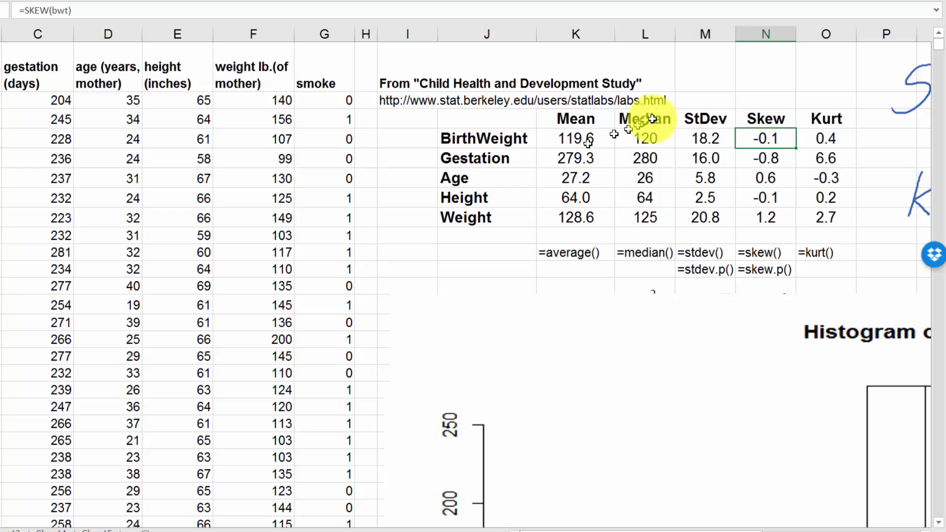
pyautogui.click(486, 137)
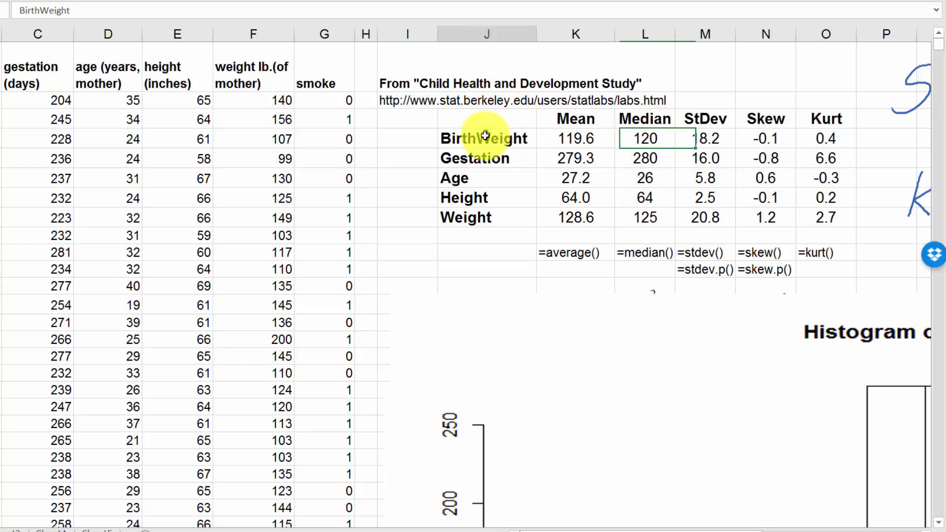
pyautogui.click(766, 138)
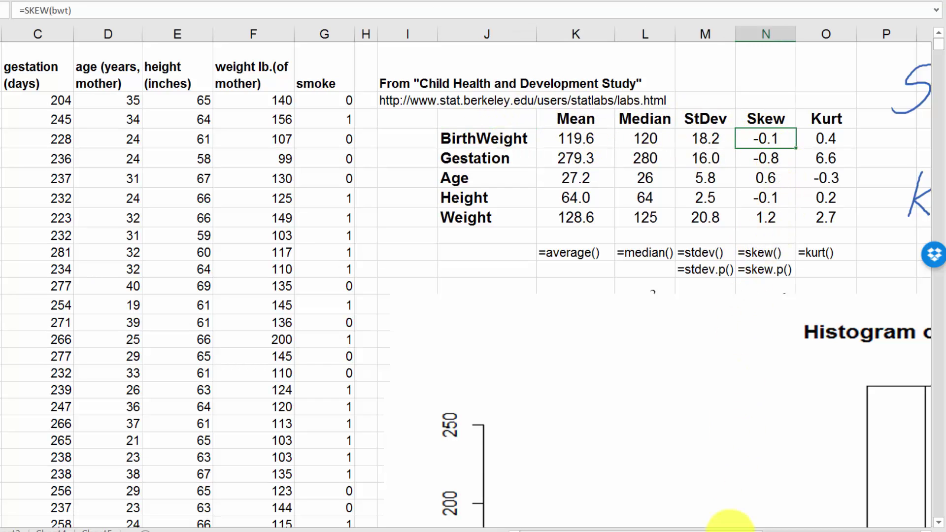
pyautogui.moveTo(729, 526); pyautogui.dragTo(801, 523)
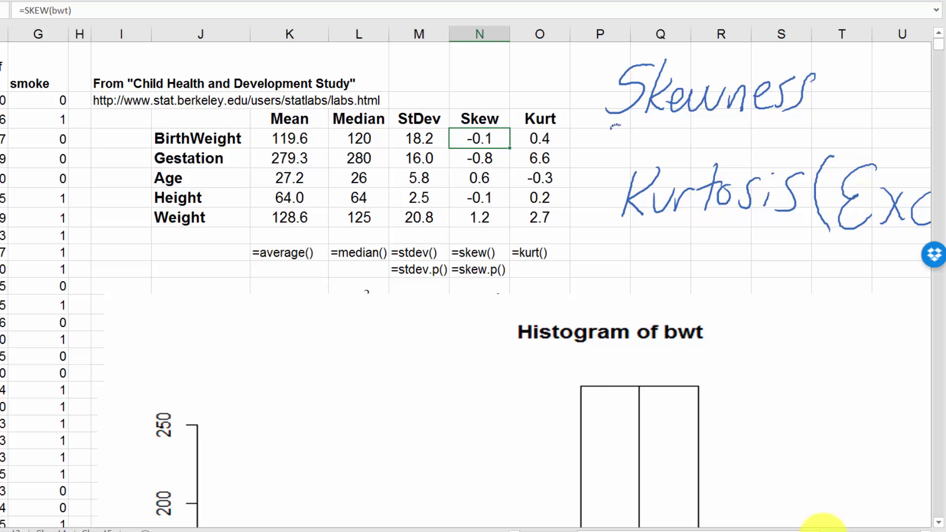
# Step: Handwrite '|s|<.5 Symmetric' under the Skewness heading
pyautogui.click(610, 138)
pyautogui.moveTo(639, 119); pyautogui.dragTo(624, 142)
pyautogui.moveTo(571, 119)
pyautogui.mouseDown()
pyautogui.moveTo(570, 147)
pyautogui.moveTo(602, 138)
pyautogui.mouseUp()
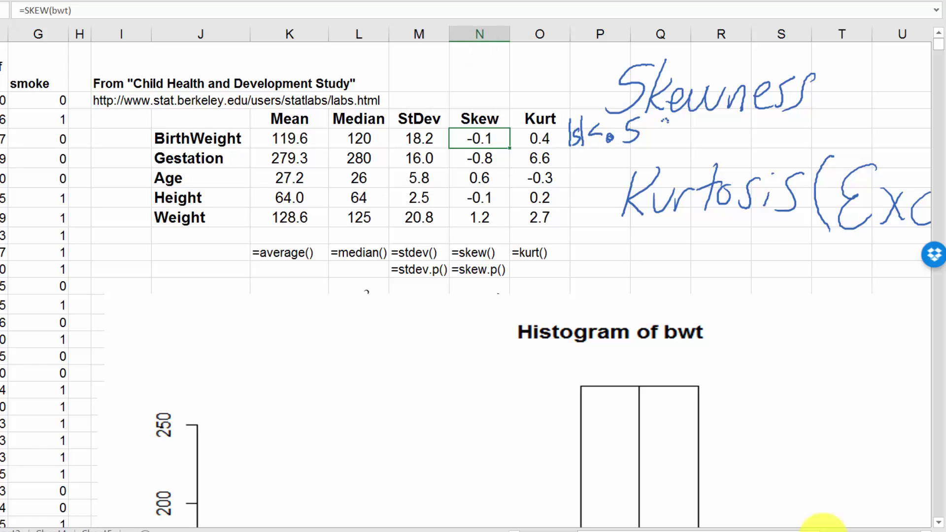
pyautogui.moveTo(666, 120); pyautogui.dragTo(652, 142)
pyautogui.moveTo(672, 124)
pyautogui.mouseDown()
pyautogui.moveTo(681, 133)
pyautogui.moveTo(670, 155)
pyautogui.moveTo(713, 138)
pyautogui.mouseUp()
pyautogui.moveTo(715, 138); pyautogui.dragTo(734, 138)
pyautogui.moveTo(724, 121)
pyautogui.mouseDown()
pyautogui.moveTo(743, 120)
pyautogui.moveTo(768, 139)
pyautogui.mouseUp()
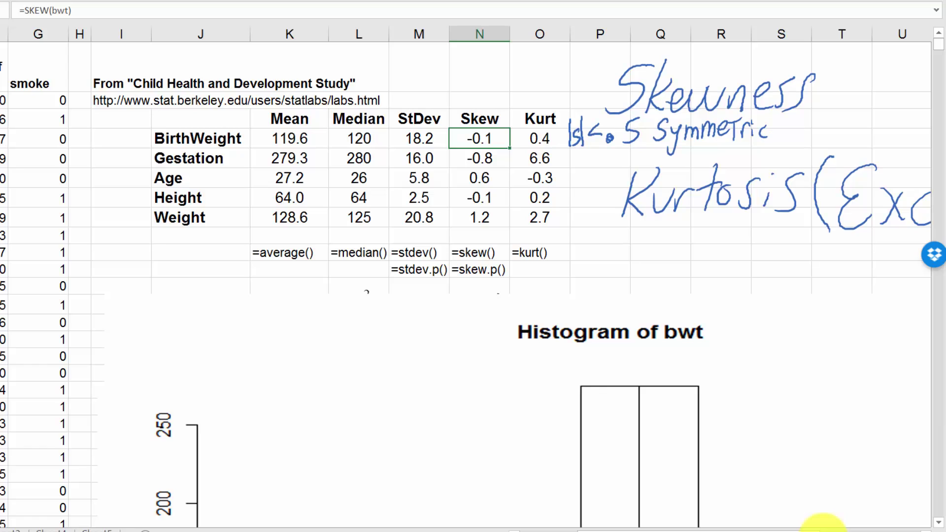
# Step: Add the '.5<1' range below and '>1 very skewed' after Symmetric
pyautogui.click(597, 170)
pyautogui.moveTo(619, 157)
pyautogui.mouseDown()
pyautogui.moveTo(609, 171)
pyautogui.moveTo(626, 160)
pyautogui.moveTo(644, 169)
pyautogui.mouseUp()
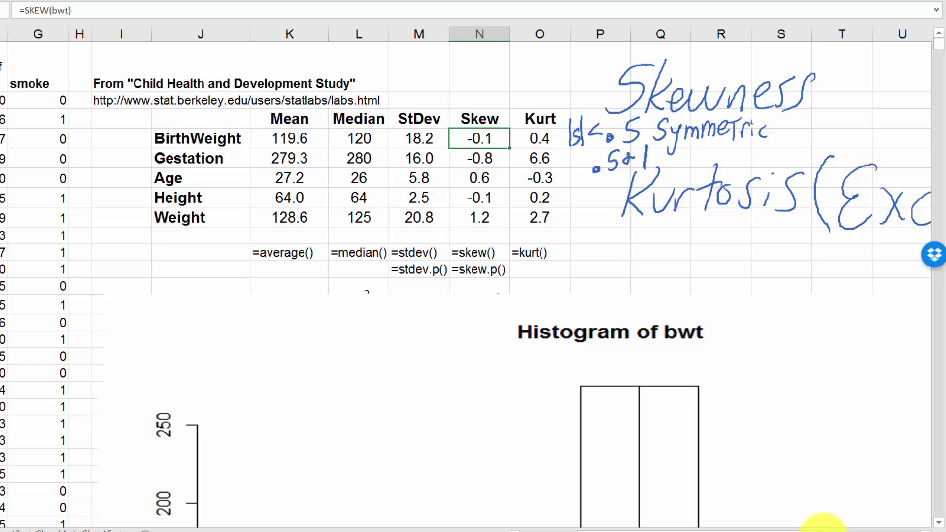
pyautogui.moveTo(802, 121); pyautogui.dragTo(816, 137)
pyautogui.moveTo(828, 105)
pyautogui.mouseDown()
pyautogui.moveTo(821, 138)
pyautogui.moveTo(827, 112)
pyautogui.mouseUp()
pyautogui.moveTo(796, 148)
pyautogui.mouseDown()
pyautogui.moveTo(843, 137)
pyautogui.moveTo(852, 112)
pyautogui.moveTo(887, 119)
pyautogui.moveTo(924, 102)
pyautogui.mouseUp()
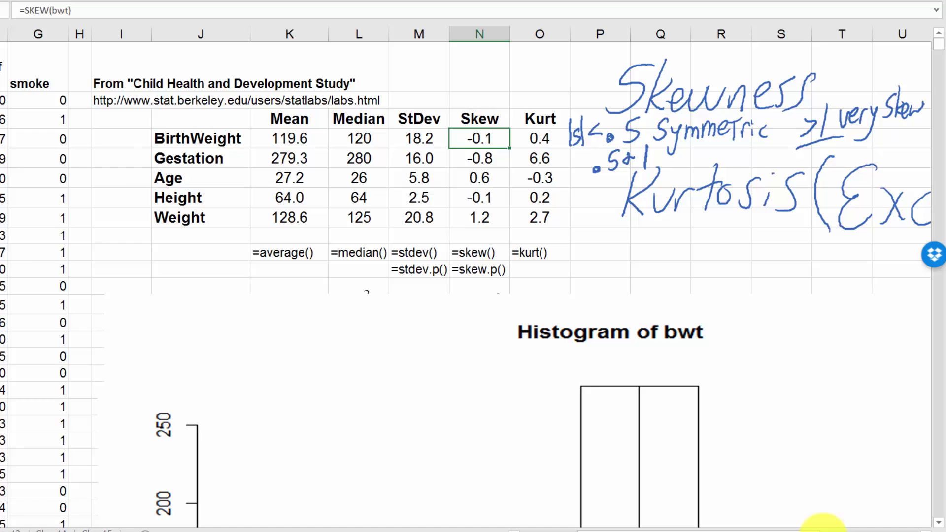
pyautogui.hscroll(3, 868, 113)
pyautogui.moveTo(856, 106)
pyautogui.mouseDown()
pyautogui.moveTo(865, 101)
pyautogui.moveTo(868, 116)
pyautogui.mouseUp()
pyautogui.moveTo(878, 84); pyautogui.dragTo(874, 117)
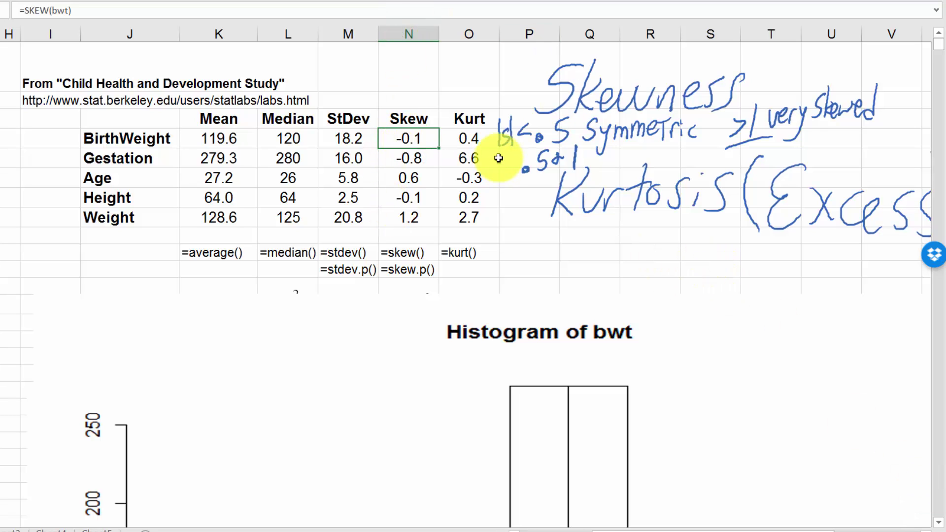
pyautogui.scroll(-6, 499, 157)
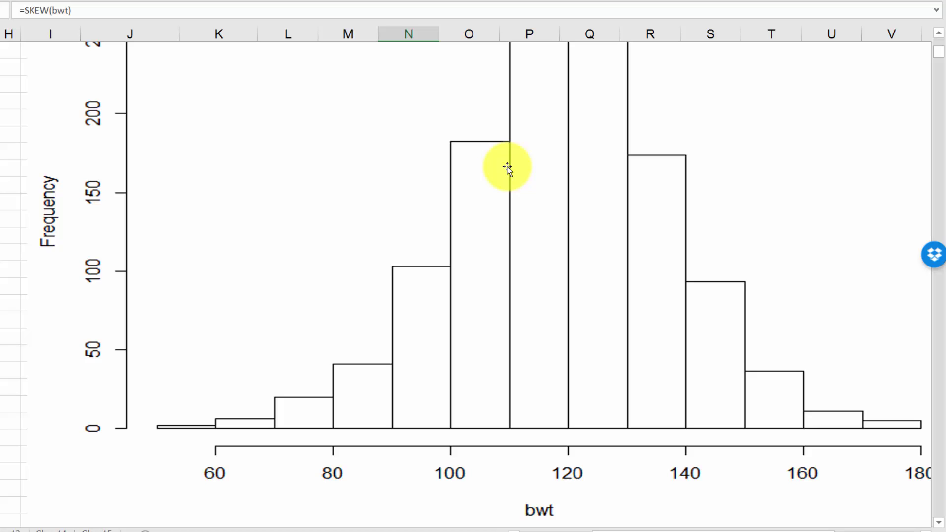
pyautogui.scroll(-1, 507, 167)
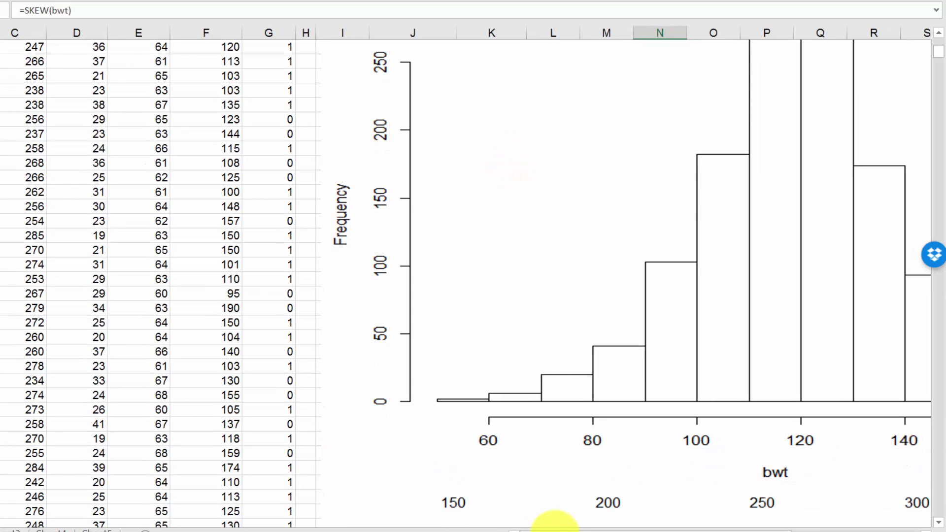
pyautogui.click(556, 527)
pyautogui.moveTo(556, 526); pyautogui.dragTo(613, 528)
pyautogui.scroll(2, 611, 526)
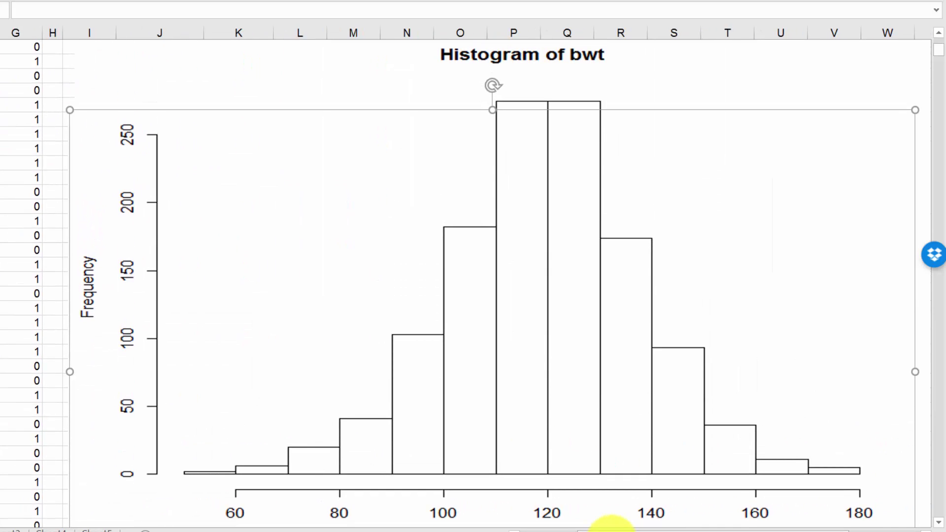
pyautogui.scroll(5, 611, 525)
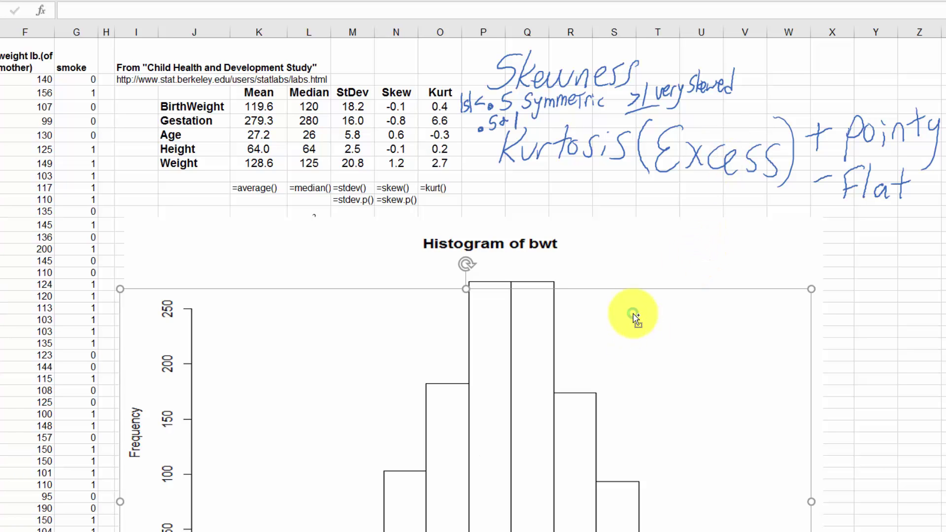
# Step: Check the formula behind the BirthWeight kurtosis cell
pyautogui.scroll(-5, 592, 221)
pyautogui.keyDown('ctrl'); pyautogui.scroll(1, 547, 130); pyautogui.keyUp('ctrl')
pyautogui.scroll(7, 546, 127)
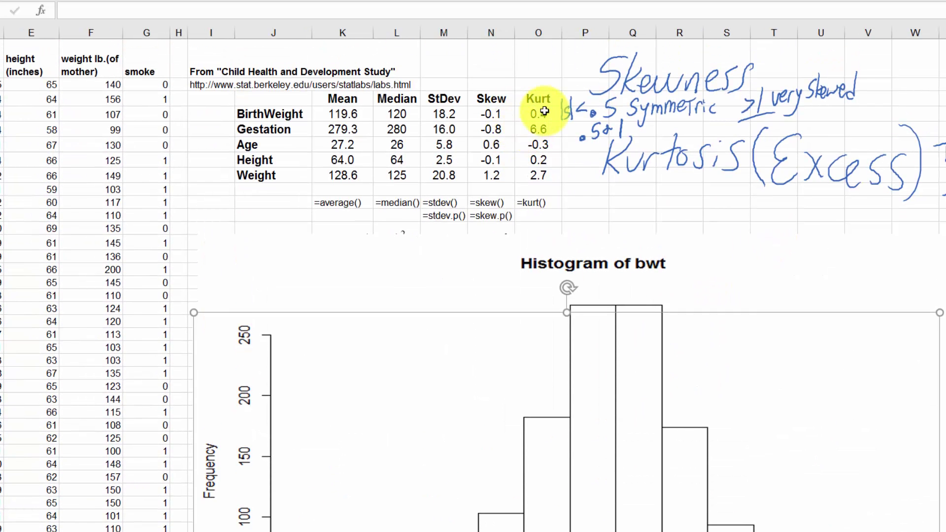
pyautogui.click(539, 114)
pyautogui.scroll(-4, 692, 335)
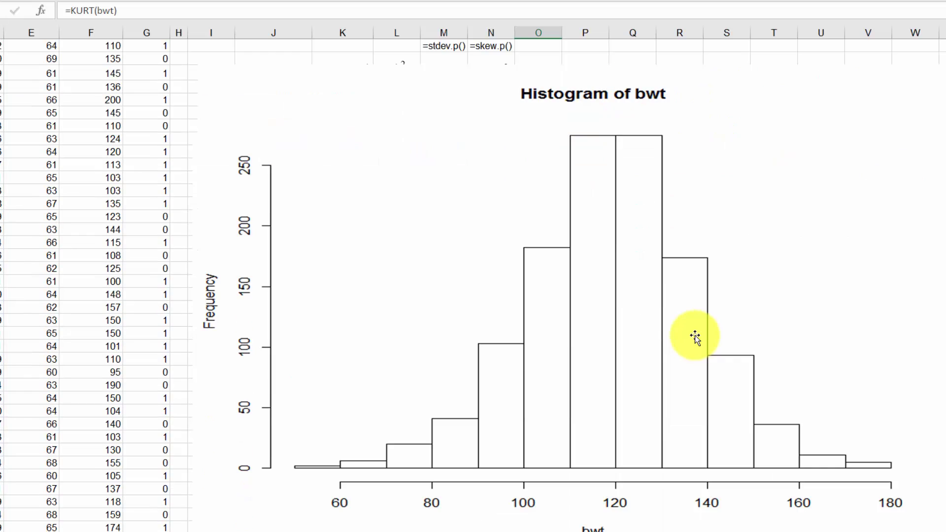
pyautogui.scroll(4, 614, 191)
pyautogui.scroll(-4, 615, 191)
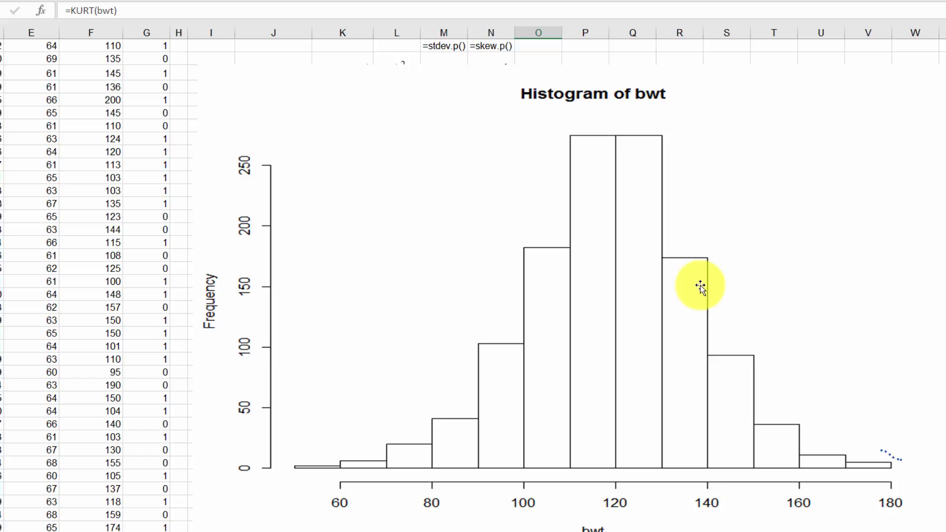
# Step: Sketch a curve and an ellipse over the birth-weight histogram, then undo both
pyautogui.moveTo(905, 458)
pyautogui.mouseDown()
pyautogui.moveTo(913, 460)
pyautogui.moveTo(785, 407)
pyautogui.moveTo(730, 311)
pyautogui.moveTo(656, 223)
pyautogui.moveTo(572, 226)
pyautogui.moveTo(511, 272)
pyautogui.mouseUp()
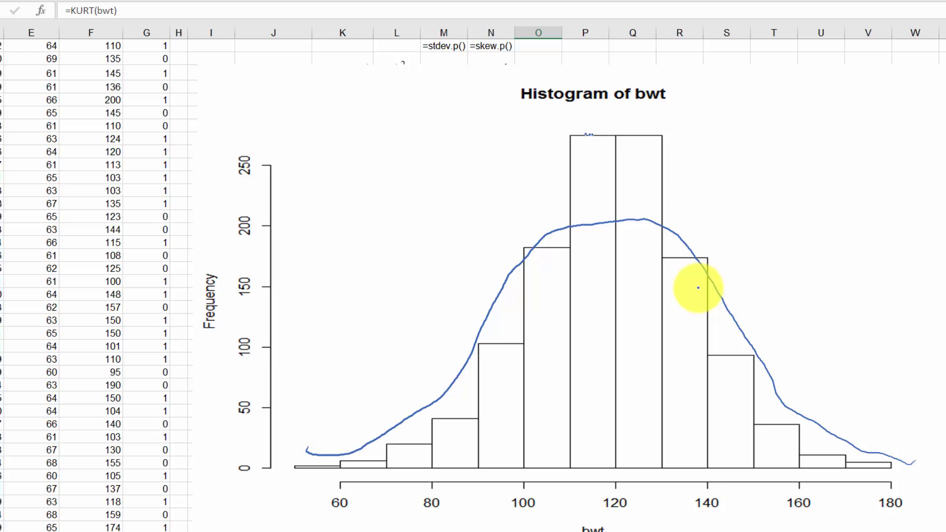
pyautogui.moveTo(587, 134)
pyautogui.mouseDown()
pyautogui.moveTo(674, 183)
pyautogui.moveTo(689, 131)
pyautogui.mouseUp()
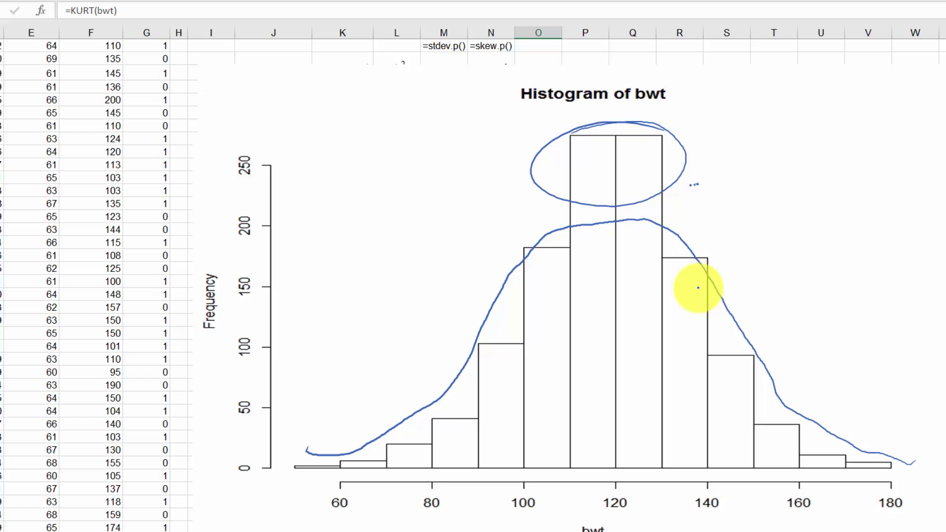
pyautogui.hotkey('ctrl', 'z')
pyautogui.press('e')
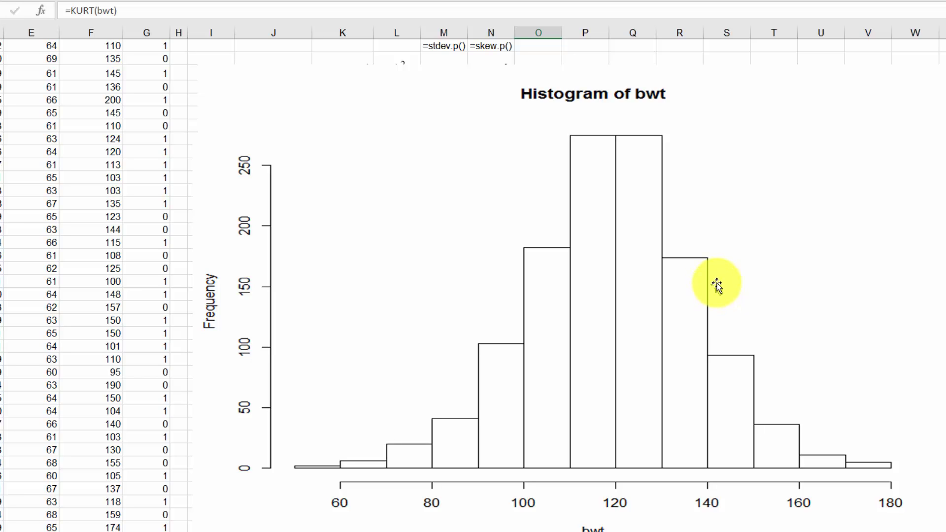
# Step: Inspect the BirthWeight skew and kurtosis formulas, then scroll down to the gestation histogram
pyautogui.scroll(4, 716, 284)
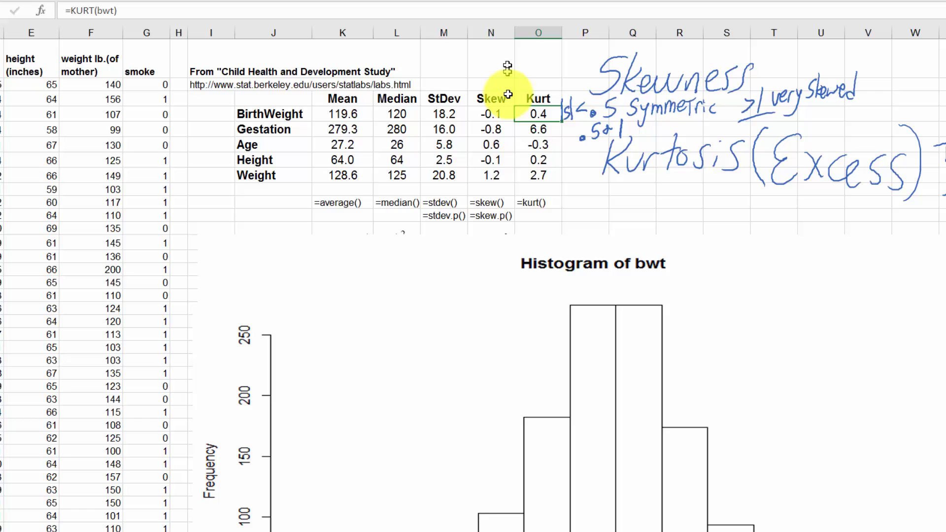
pyautogui.click(498, 115)
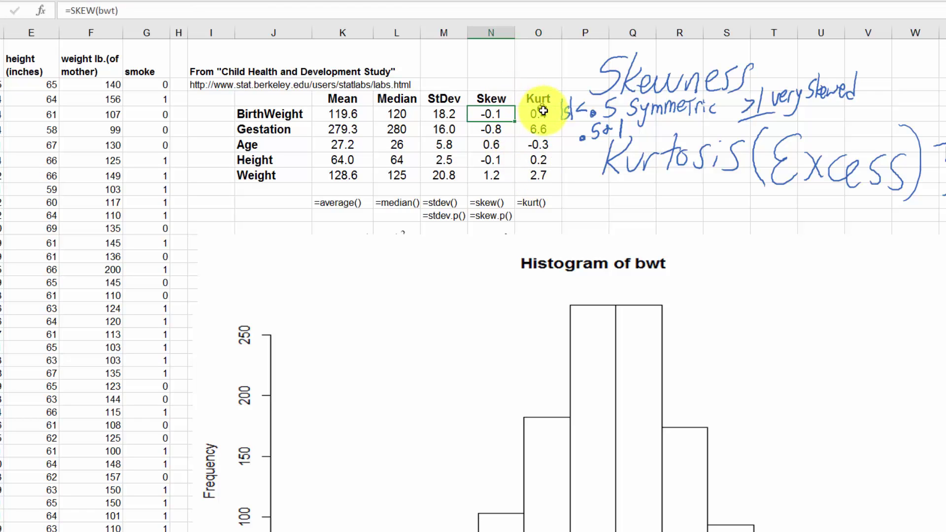
pyautogui.click(542, 115)
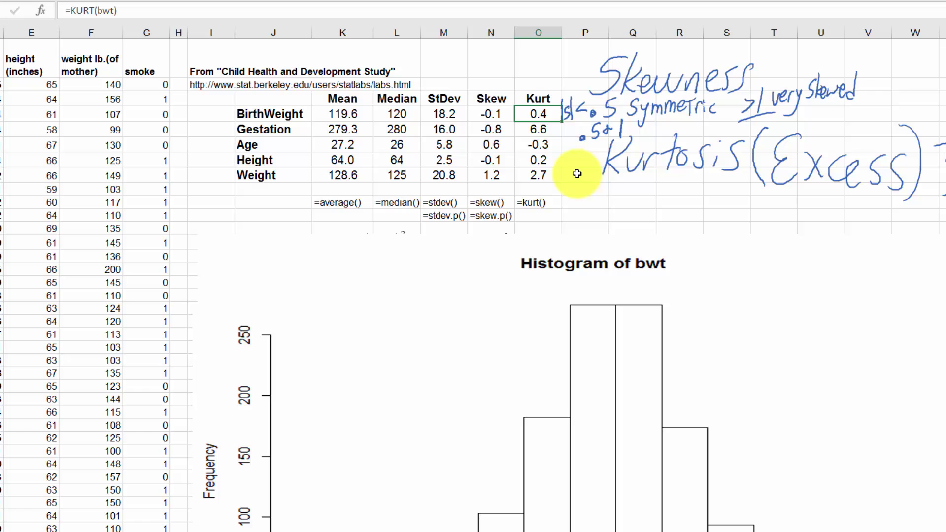
pyautogui.scroll(-2, 571, 169)
pyautogui.scroll(2, 571, 169)
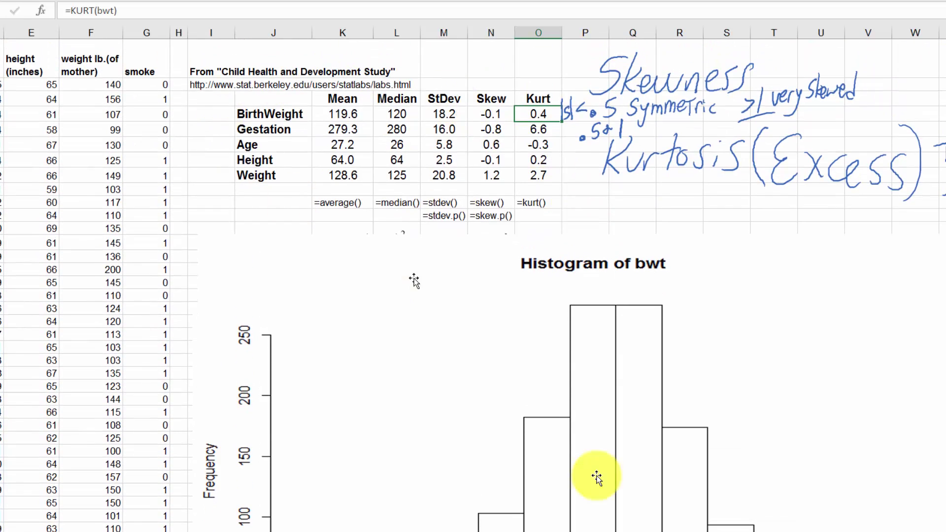
pyautogui.scroll(-2, 602, 480)
pyautogui.scroll(-1, 638, 459)
pyautogui.click(601, 275)
pyautogui.press('Delete')
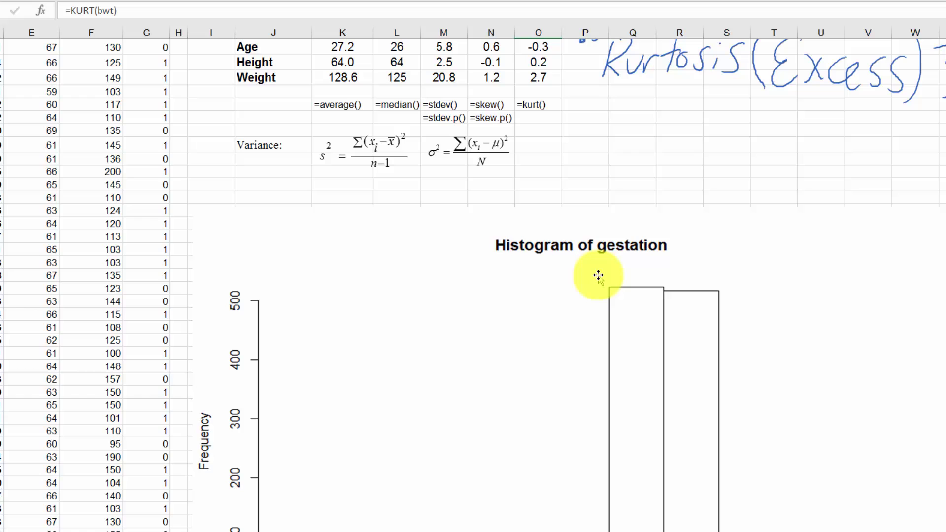
pyautogui.scroll(-4, 599, 275)
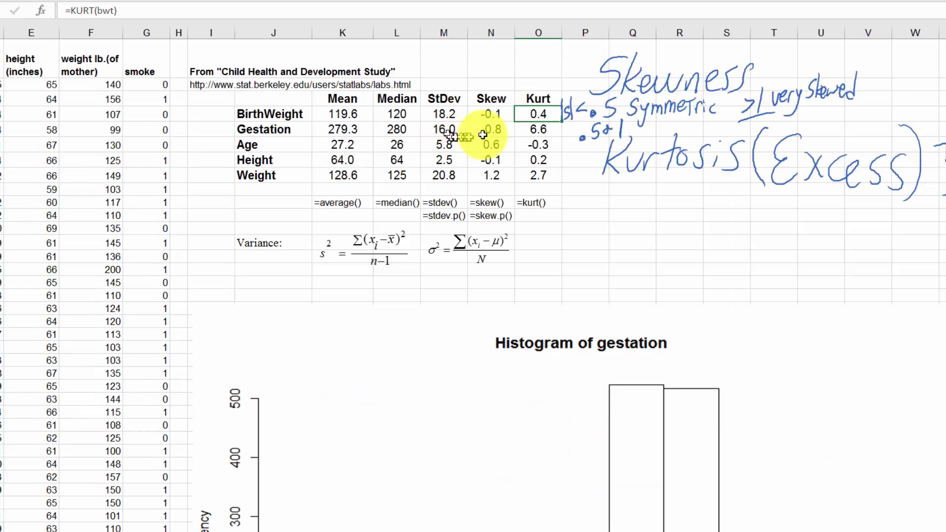
pyautogui.click(489, 130)
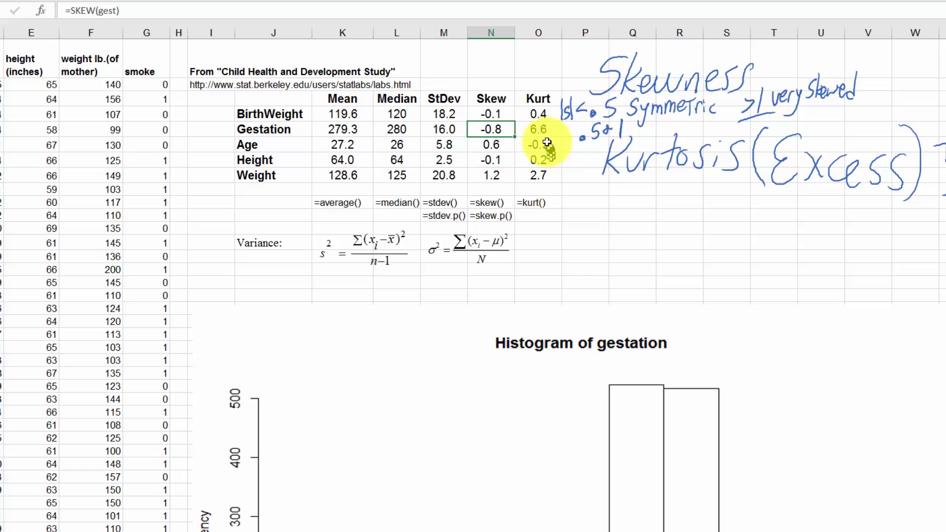
pyautogui.click(544, 129)
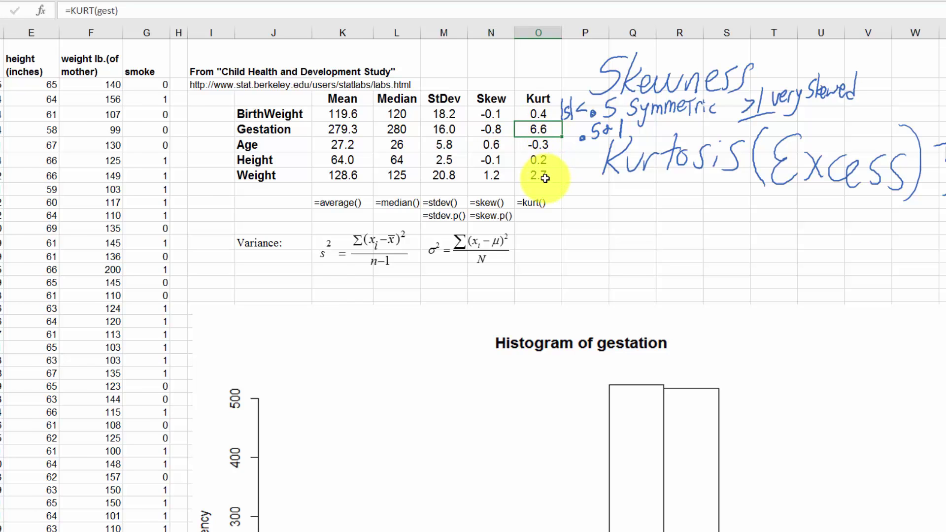
pyautogui.keyDown('ctrl'); pyautogui.scroll(2, 546, 178); pyautogui.keyUp('ctrl')
pyautogui.scroll(2, 750, 186)
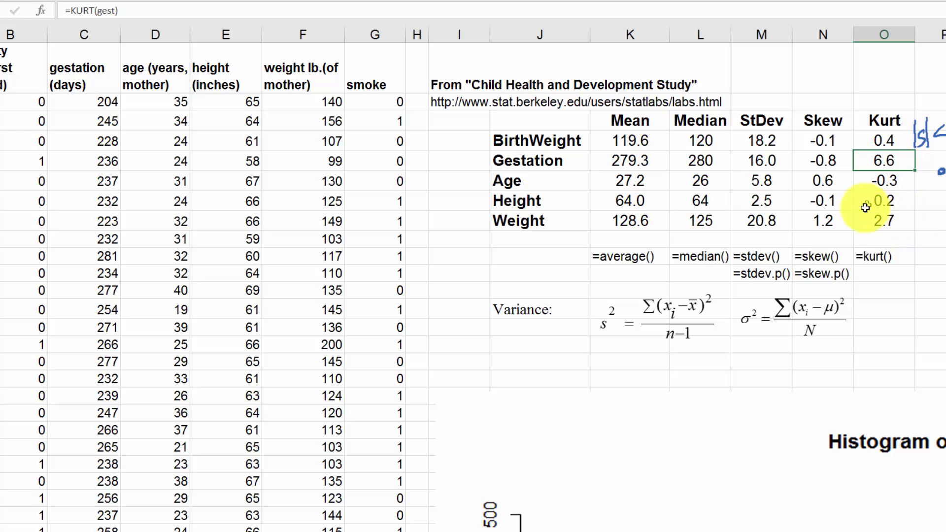
# Step: Handwrite '+ Skew' beside the tail of the age histogram
pyautogui.scroll(-3, 864, 207)
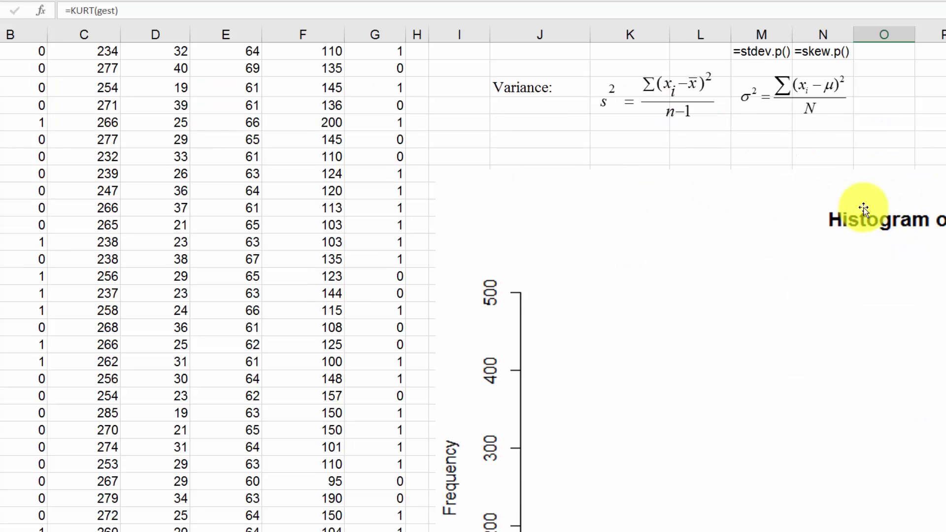
pyautogui.keyDown('ctrl'); pyautogui.scroll(-3, 866, 212); pyautogui.keyUp('ctrl')
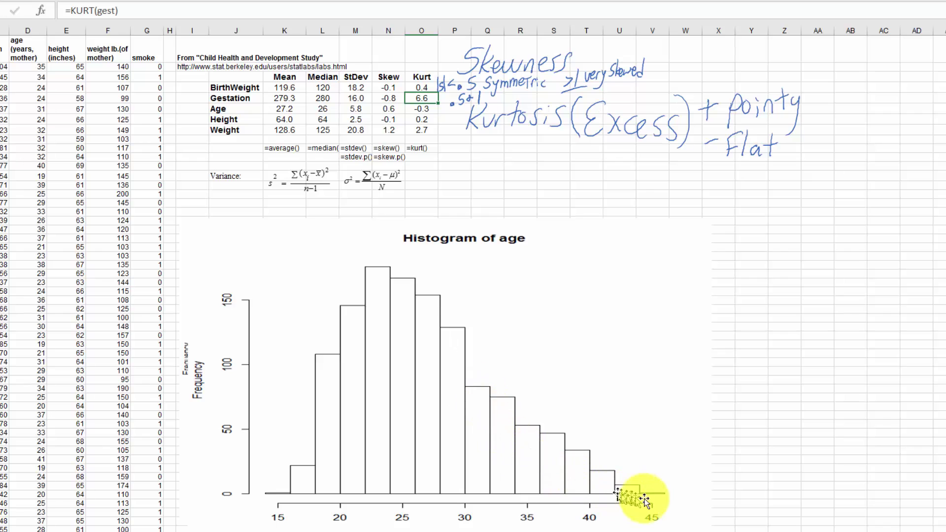
pyautogui.moveTo(557, 382)
pyautogui.mouseDown()
pyautogui.moveTo(555, 410)
pyautogui.moveTo(563, 396)
pyautogui.moveTo(586, 400)
pyautogui.moveTo(574, 407)
pyautogui.mouseUp()
pyautogui.moveTo(593, 374)
pyautogui.mouseDown()
pyautogui.moveTo(593, 410)
pyautogui.moveTo(603, 410)
pyautogui.mouseUp()
pyautogui.moveTo(607, 402); pyautogui.dragTo(639, 385)
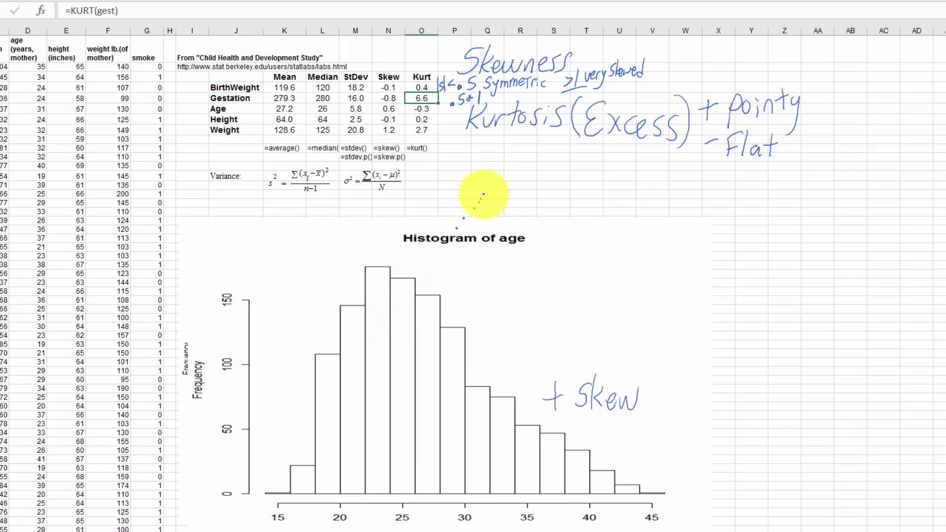
# Step: Inspect the Age skew and kurtosis formulas, then scroll toward the height histogram
pyautogui.scroll(3, 487, 184)
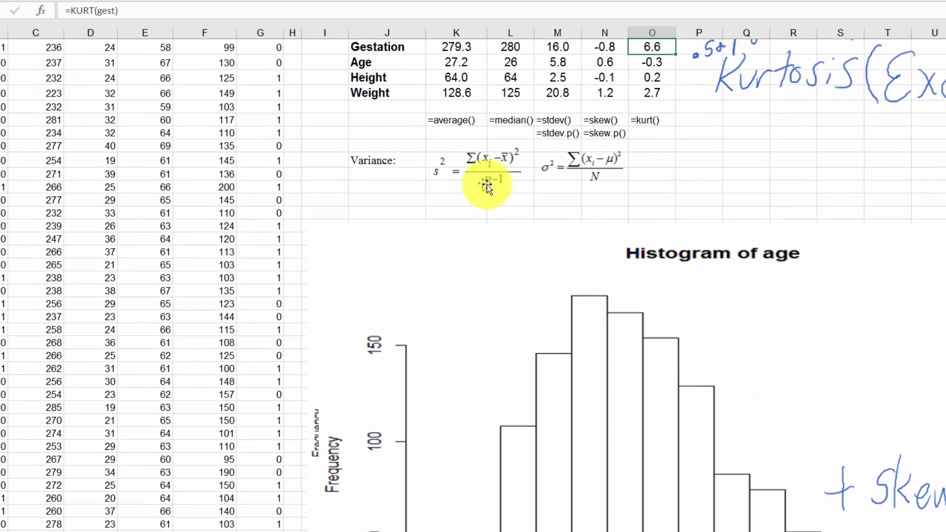
pyautogui.scroll(2, 490, 168)
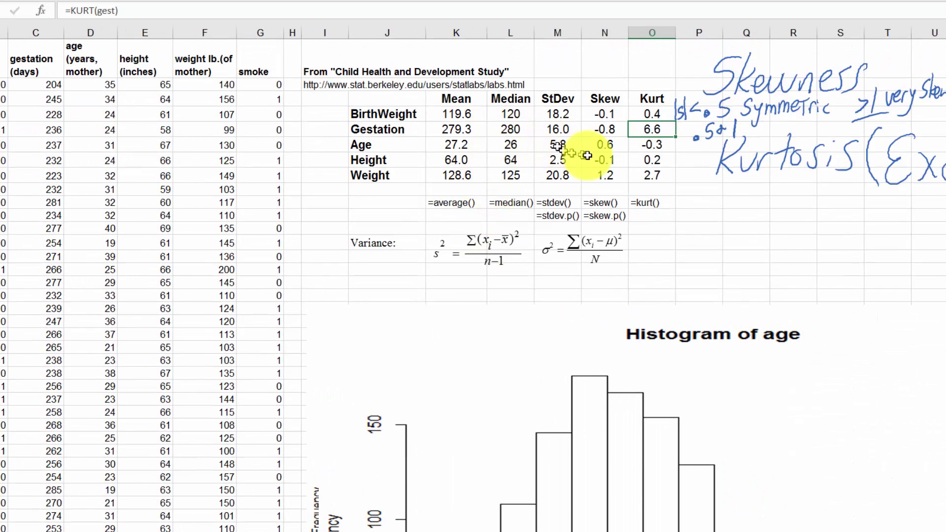
pyautogui.click(607, 145)
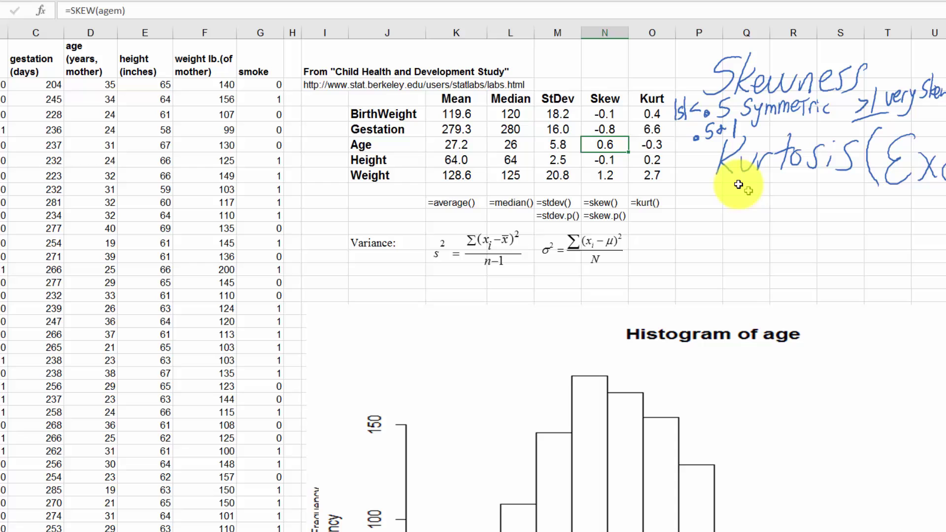
pyautogui.click(663, 148)
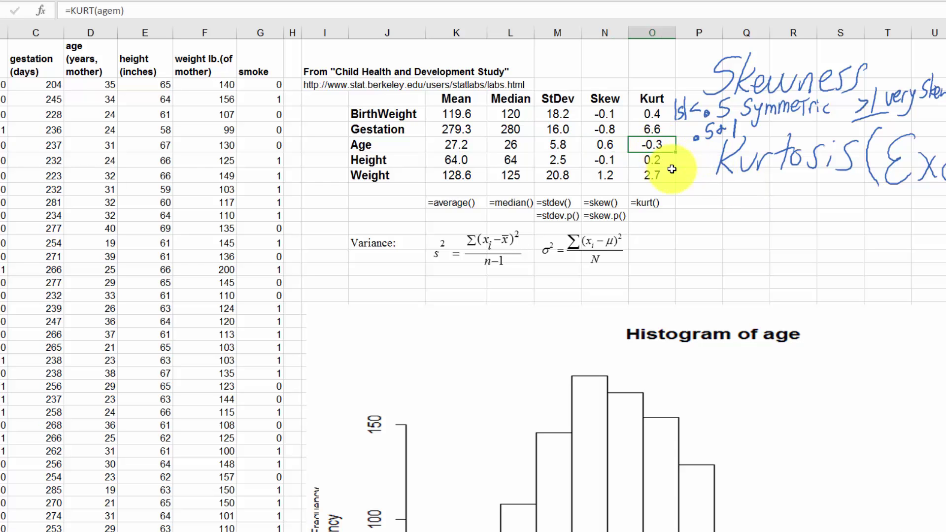
pyautogui.scroll(-6, 672, 170)
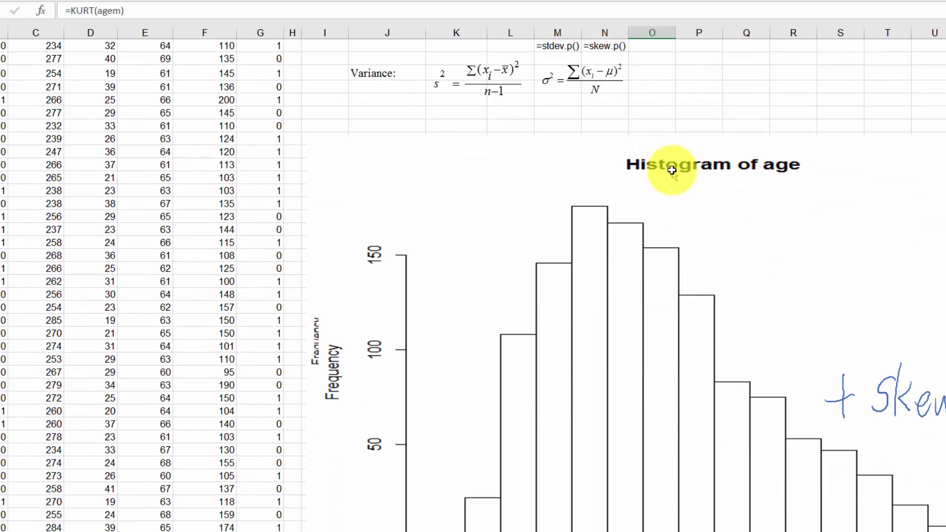
# Step: Check Height's skew of -0.1 and =KURT(heightm) kurtosis of 0.2 against the height histogram
pyautogui.scroll(-1, 695, 185)
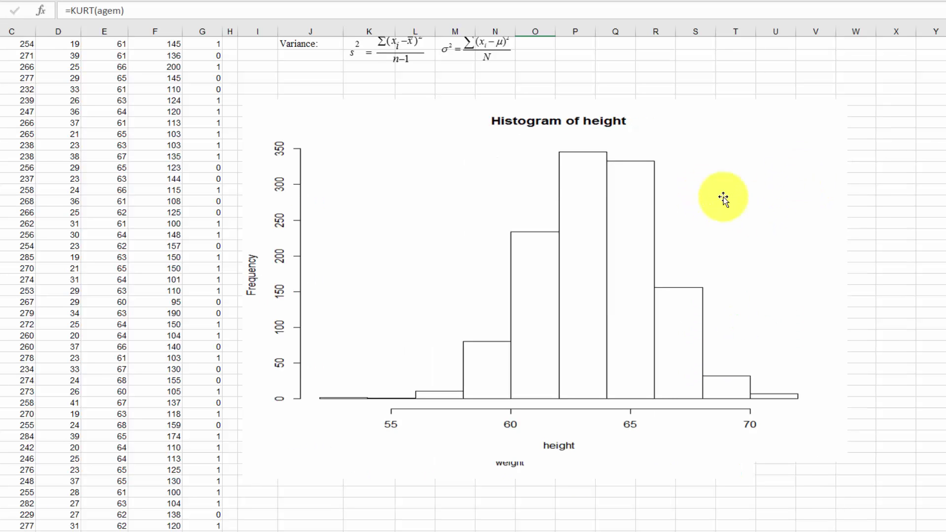
pyautogui.scroll(4, 723, 197)
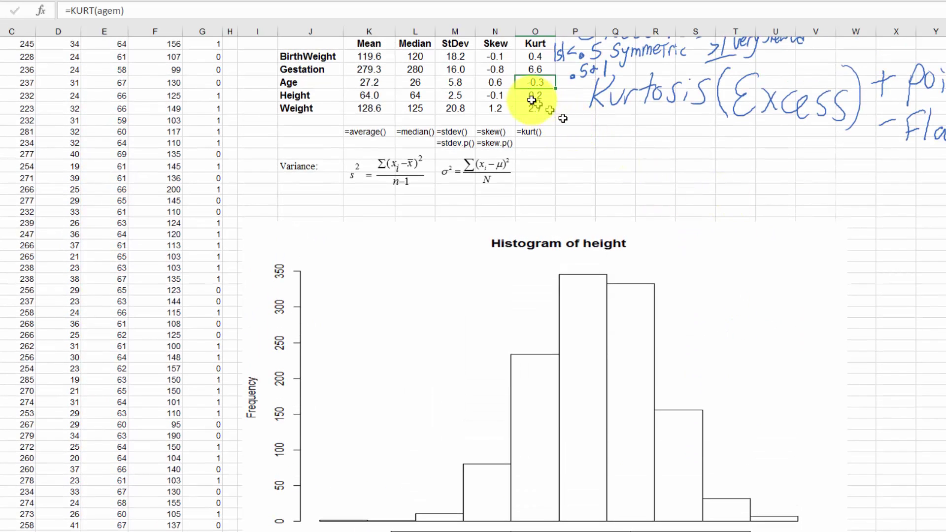
pyautogui.click(495, 95)
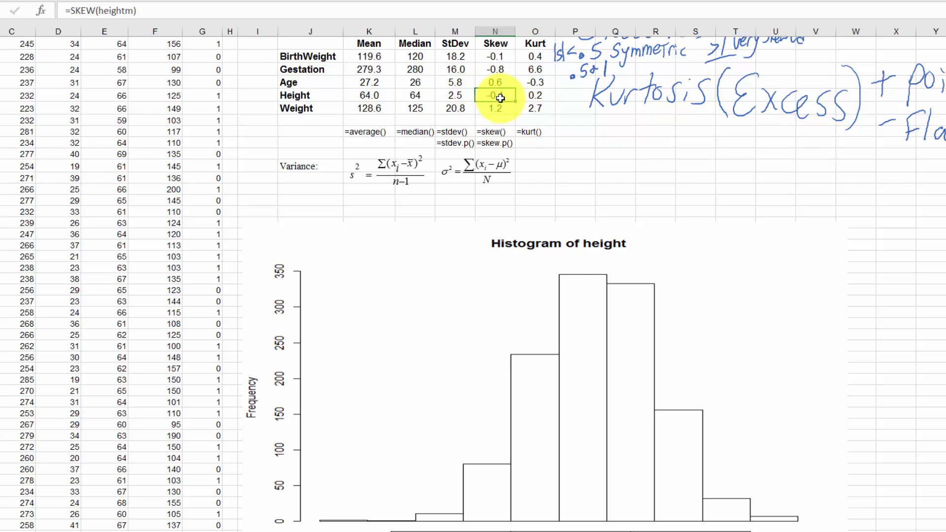
pyautogui.scroll(3, 499, 94)
pyautogui.scroll(1, 642, 173)
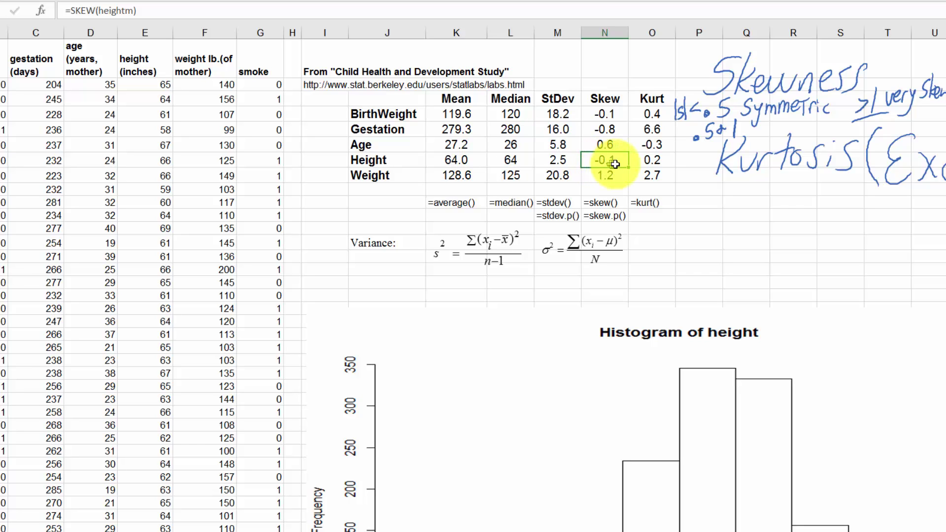
pyautogui.click(654, 161)
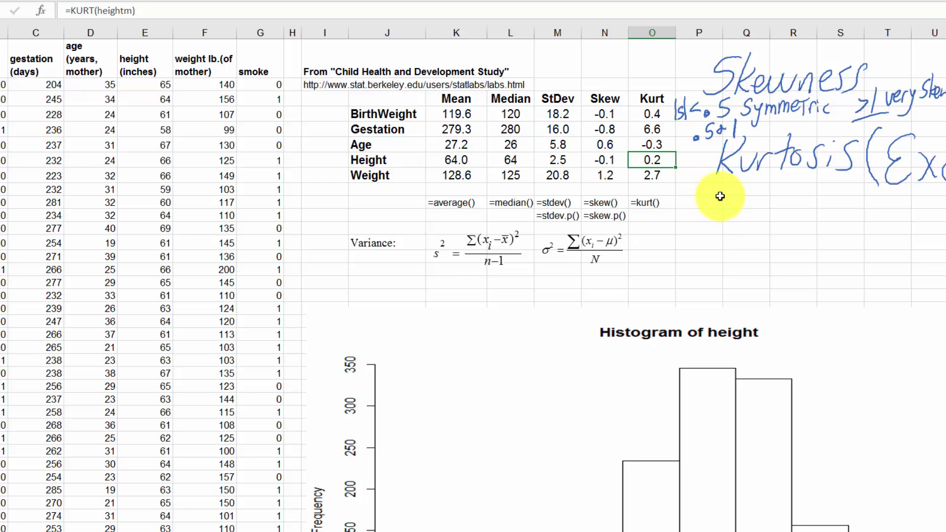
pyautogui.scroll(-6, 720, 197)
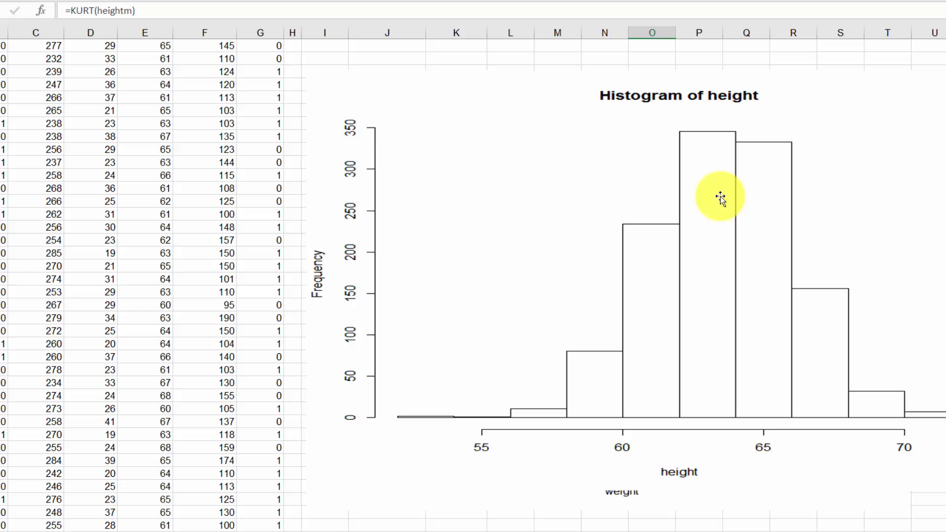
pyautogui.keyDown('ctrl'); pyautogui.scroll(-1, 721, 196); pyautogui.keyUp('ctrl')
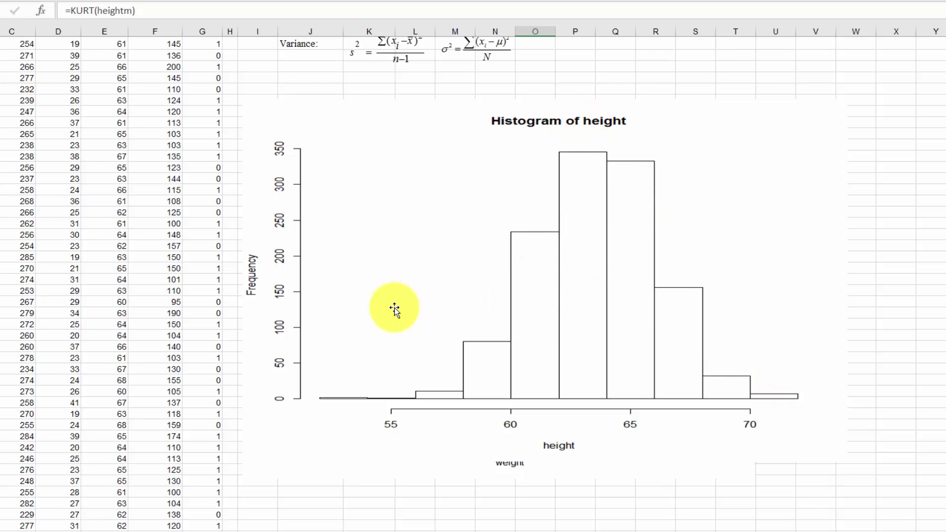
# Step: Inspect Weight's skew =SKEW(wtm) of 1.2 and kurtosis of 2.7
pyautogui.scroll(3, 395, 309)
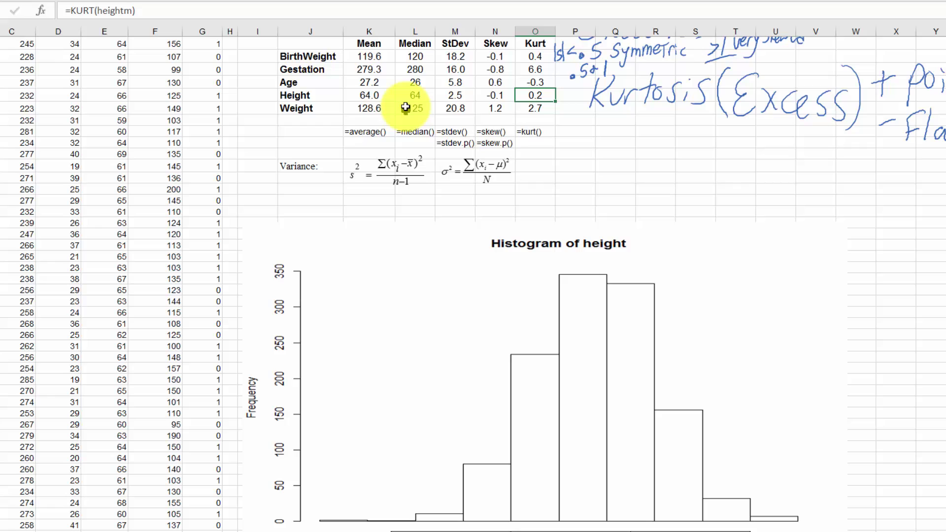
pyautogui.click(494, 109)
pyautogui.keyDown('ctrl'); pyautogui.scroll(2, 496, 116); pyautogui.keyUp('ctrl')
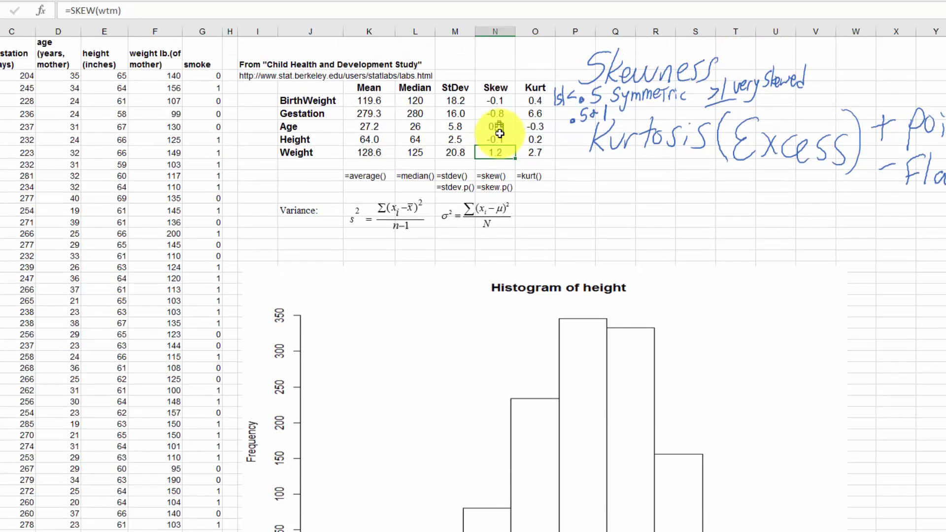
pyautogui.keyDown('ctrl'); pyautogui.scroll(1, 508, 143); pyautogui.keyUp('ctrl')
pyautogui.scroll(2, 542, 187)
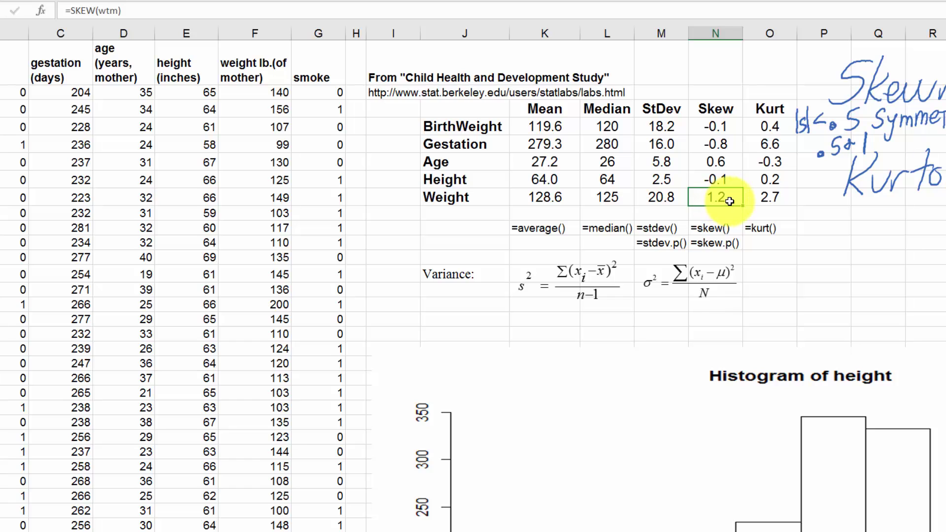
pyautogui.click(770, 198)
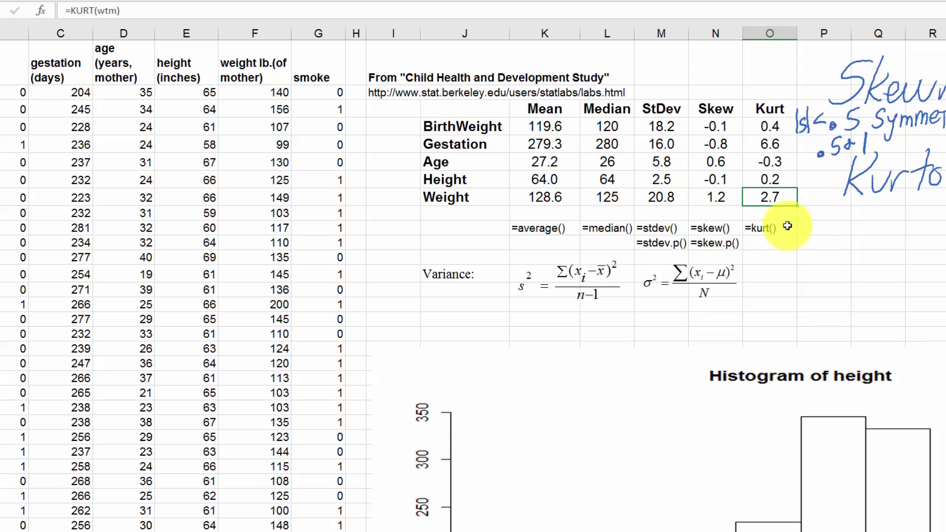
# Step: View the right-skewed weight histogram, then return to Weight's skew value
pyautogui.scroll(-2, 787, 226)
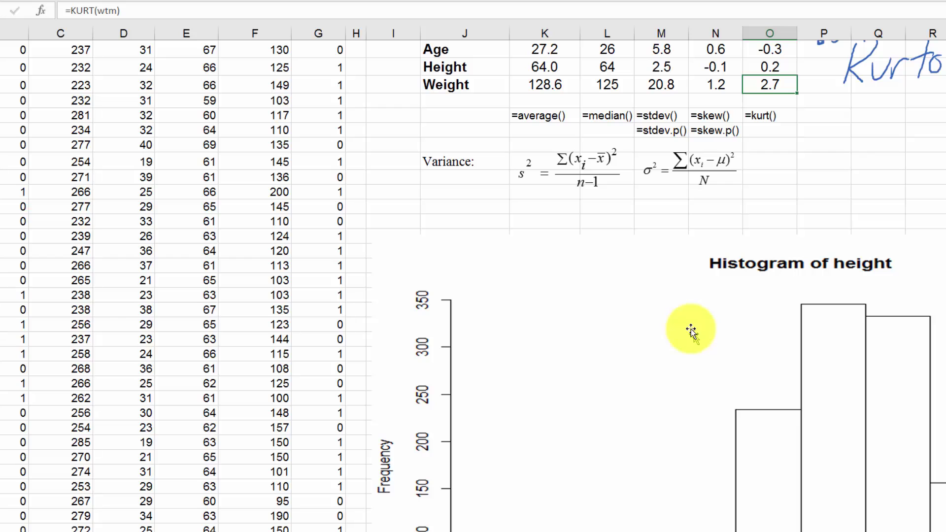
pyautogui.scroll(-4, 695, 332)
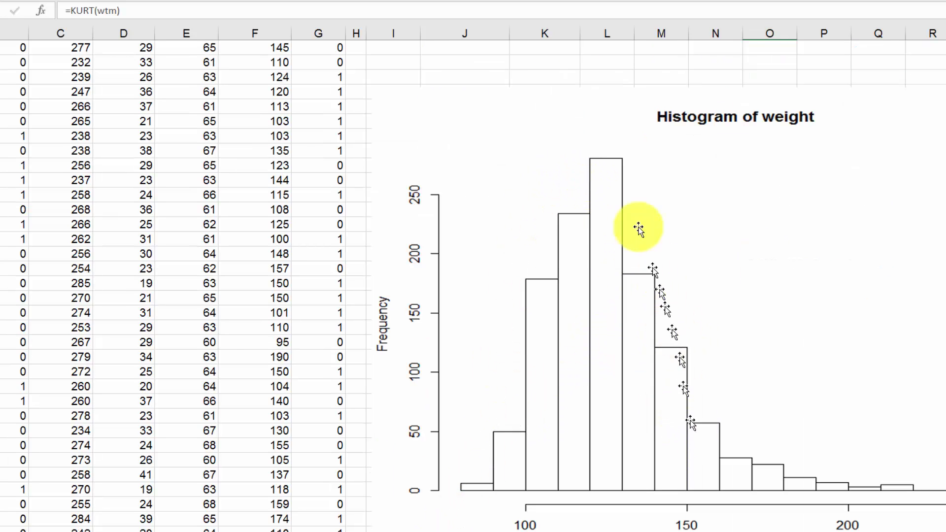
pyautogui.scroll(-2, 770, 464)
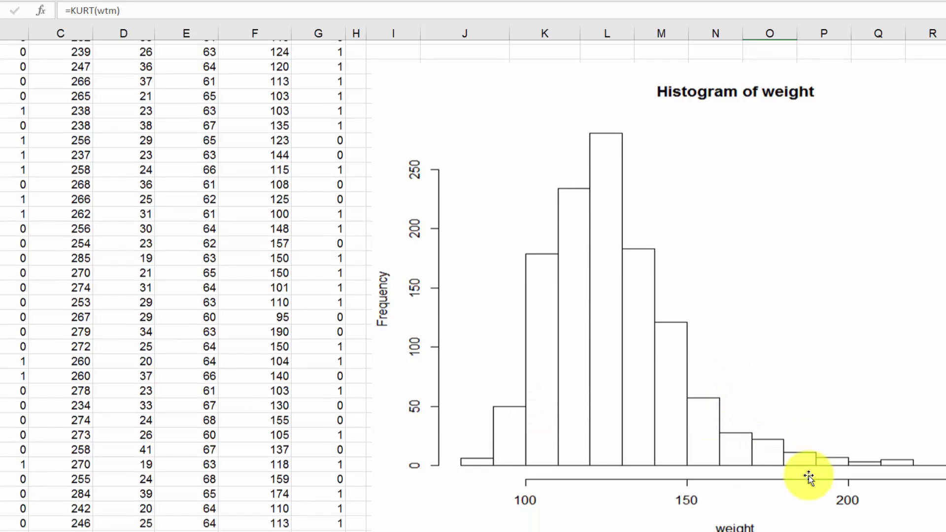
pyautogui.keyDown('ctrl'); pyautogui.scroll(-4, 839, 255); pyautogui.keyUp('ctrl')
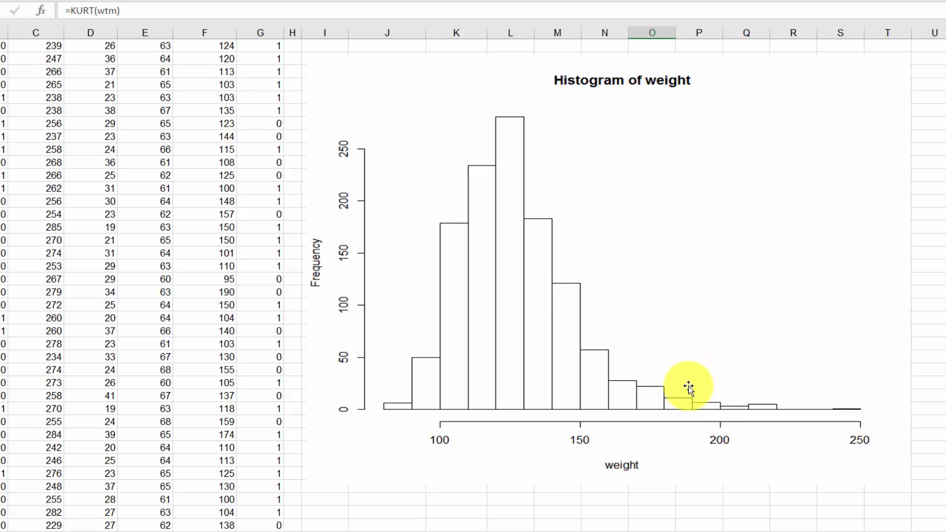
pyautogui.scroll(6, 688, 394)
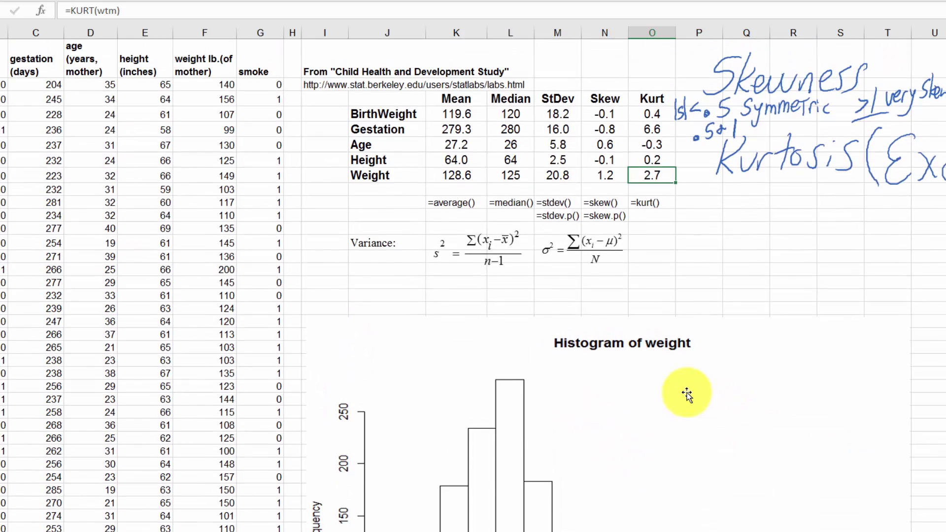
pyautogui.click(606, 175)
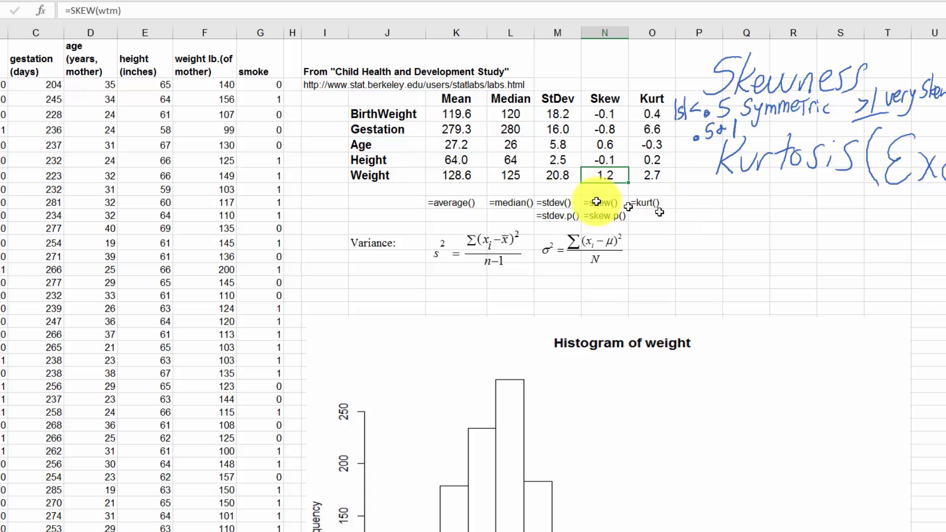
# Step: Zoom in on the sample s² and population σ² variance formulas, selecting each equation
pyautogui.click(505, 214)
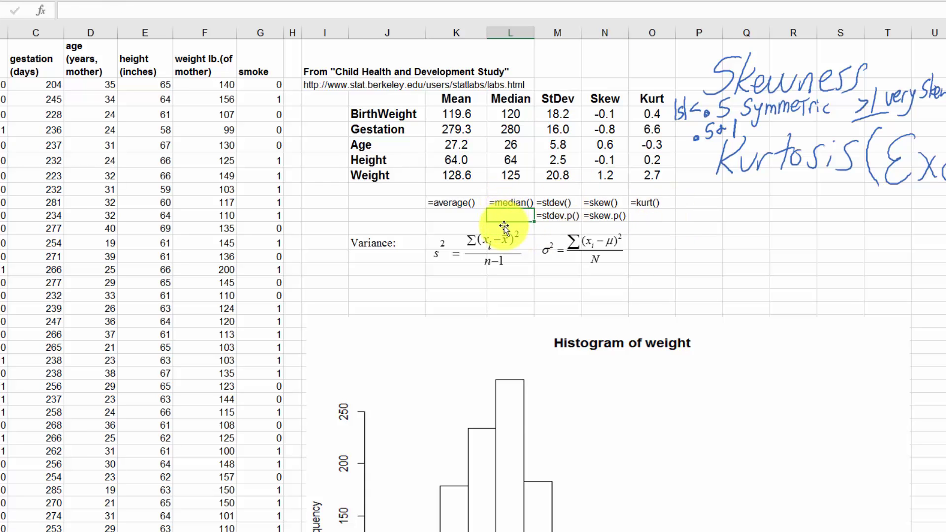
pyautogui.scroll(3, 503, 224)
pyautogui.scroll(1, 582, 243)
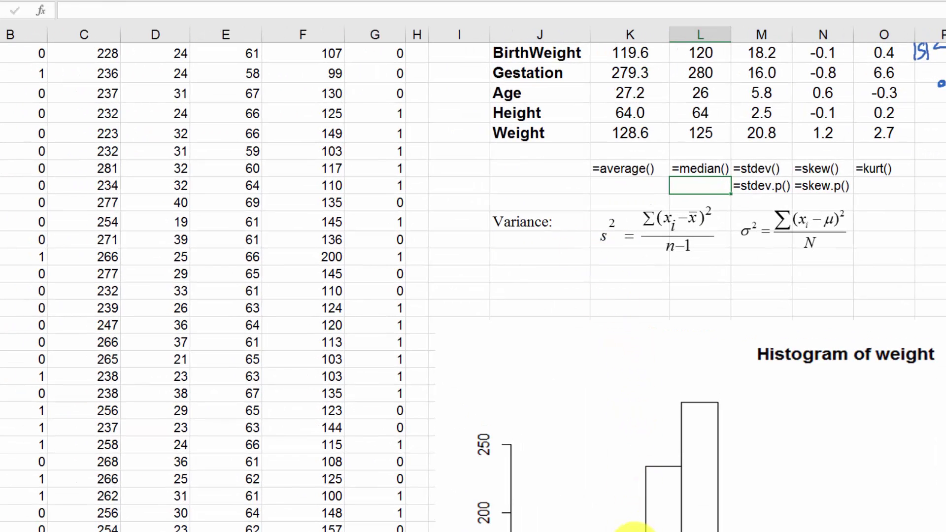
pyautogui.moveTo(643, 530); pyautogui.dragTo(673, 463)
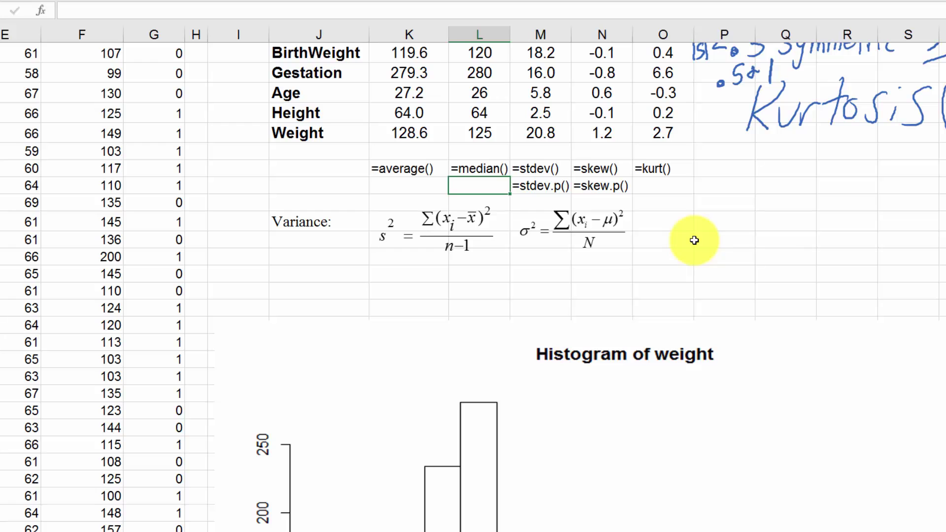
pyautogui.keyDown('ctrl'); pyautogui.scroll(1, 694, 241); pyautogui.keyUp('ctrl')
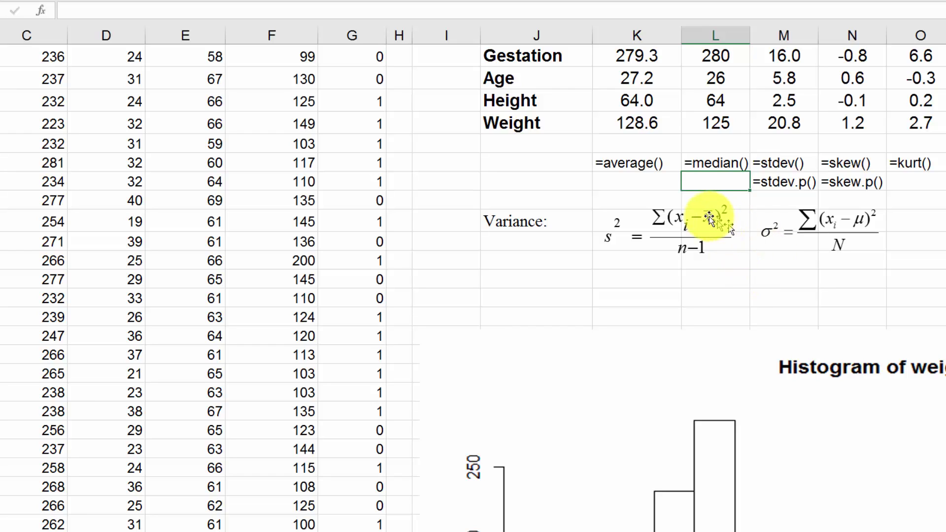
pyautogui.click(700, 218)
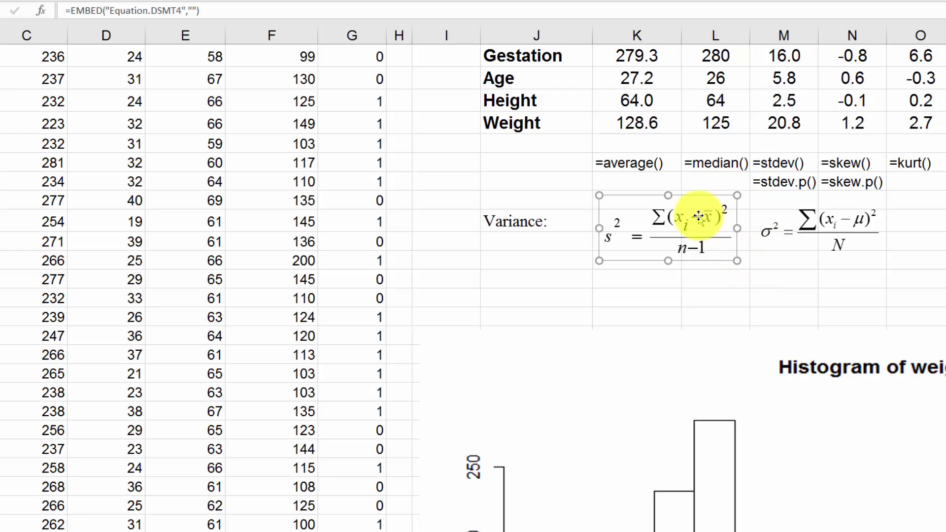
pyautogui.click(820, 228)
pyautogui.click(773, 292)
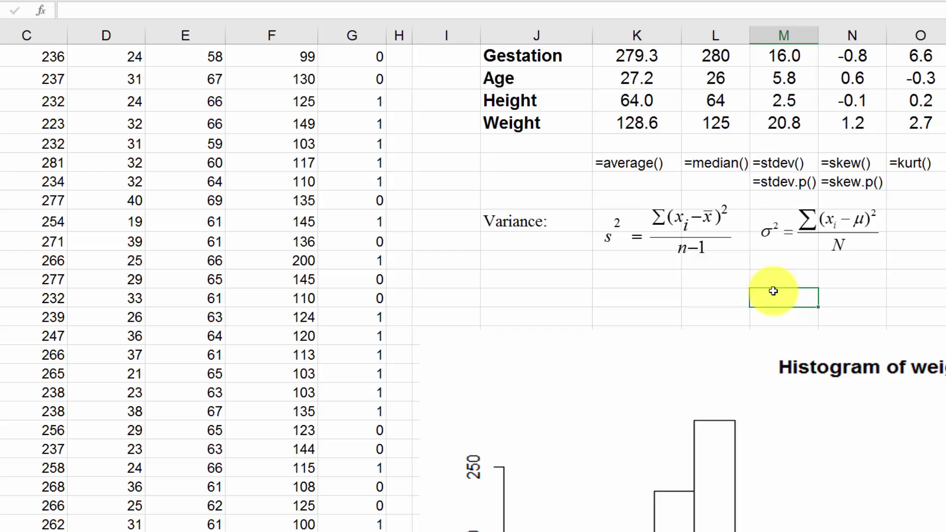
# Step: Ink circles around the squared exponent in both variance formulas and write a 3 beside them
pyautogui.moveTo(717, 193)
pyautogui.mouseDown()
pyautogui.moveTo(738, 193)
pyautogui.moveTo(713, 220)
pyautogui.moveTo(726, 188)
pyautogui.moveTo(696, 188)
pyautogui.moveTo(689, 198)
pyautogui.mouseUp()
pyautogui.moveTo(876, 197); pyautogui.dragTo(883, 200)
pyautogui.moveTo(890, 183)
pyautogui.mouseDown()
pyautogui.moveTo(905, 187)
pyautogui.moveTo(889, 208)
pyautogui.mouseUp()
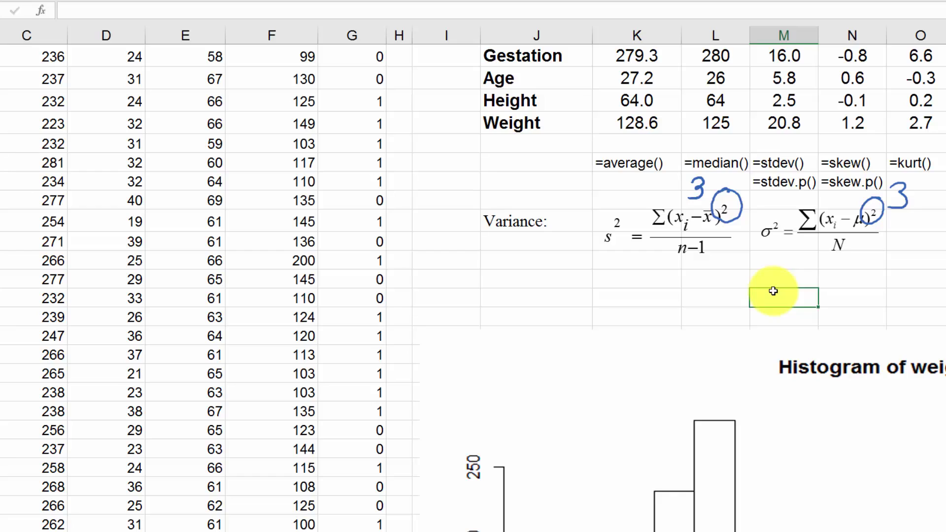
# Step: Scribble out the handwritten 3s and write a bold 4 beside the circled exponents
pyautogui.moveTo(700, 175)
pyautogui.mouseDown()
pyautogui.moveTo(690, 189)
pyautogui.moveTo(714, 179)
pyautogui.moveTo(722, 194)
pyautogui.mouseUp()
pyautogui.moveTo(897, 184)
pyautogui.mouseDown()
pyautogui.moveTo(900, 210)
pyautogui.moveTo(906, 188)
pyautogui.mouseUp()
pyautogui.moveTo(916, 177)
pyautogui.mouseDown()
pyautogui.moveTo(914, 188)
pyautogui.moveTo(924, 185)
pyautogui.mouseUp()
pyautogui.moveTo(923, 174); pyautogui.dragTo(923, 201)
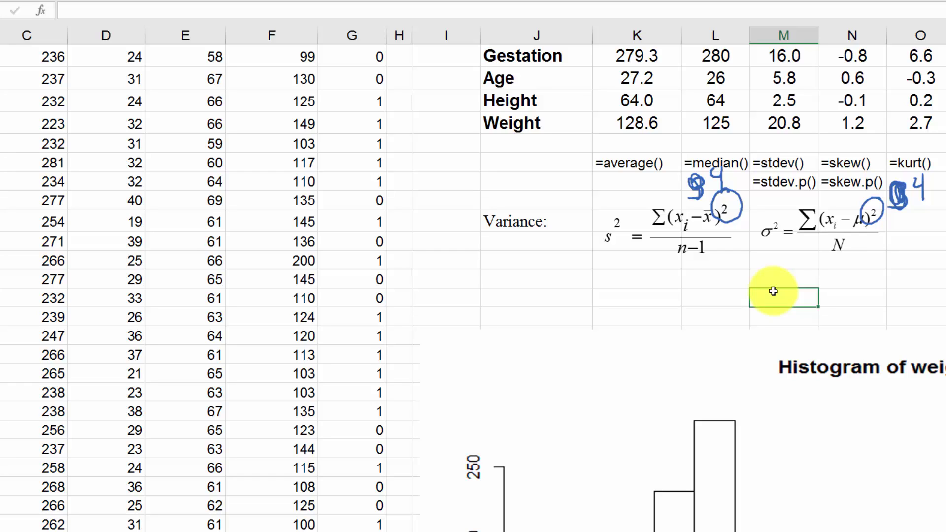
pyautogui.moveTo(898, 193); pyautogui.dragTo(924, 200)
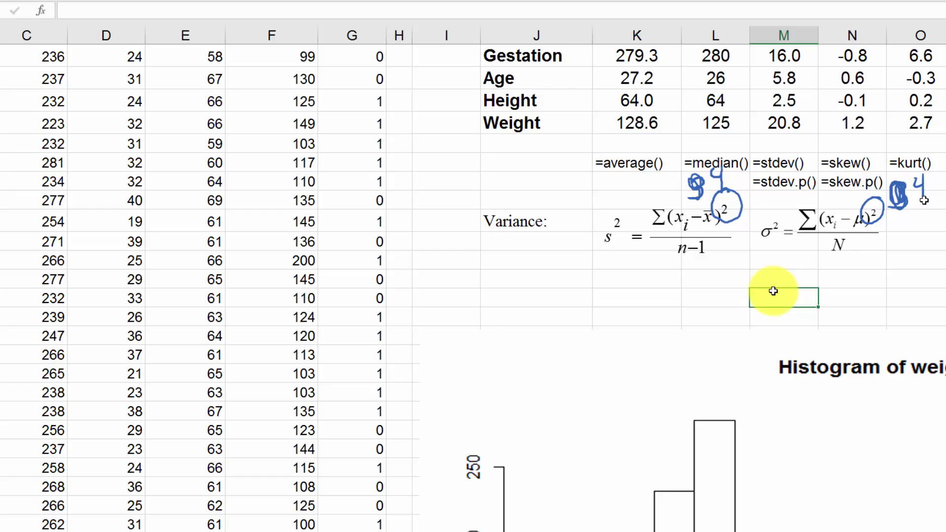
# Step: Scroll down past the annotated formulas until the Histogram of weight chart is in view
pyautogui.hscroll(2, 773, 291)
pyautogui.scroll(-2, 773, 291)
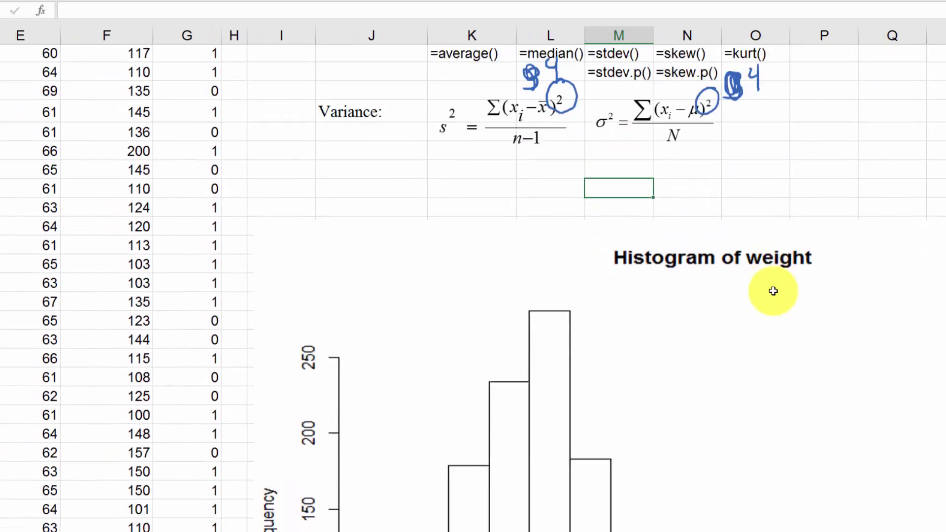
pyautogui.scroll(-3, 774, 291)
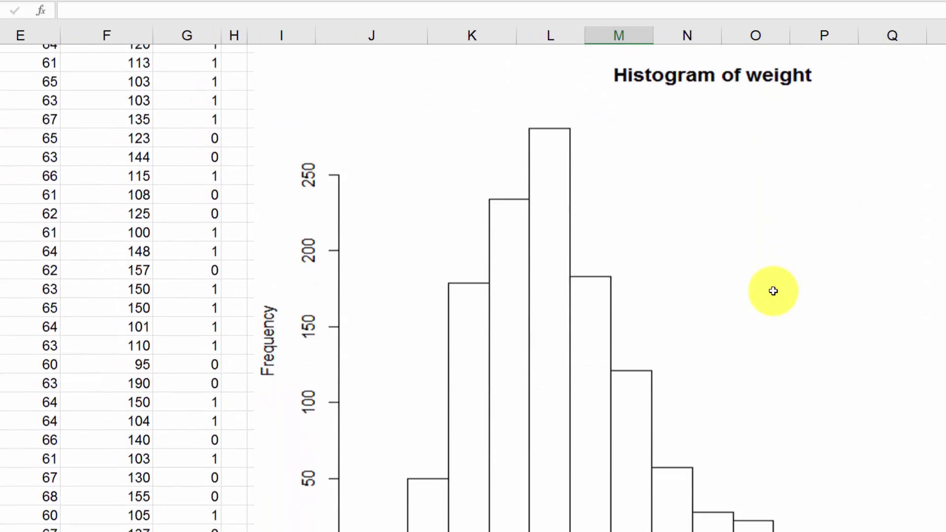
pyautogui.scroll(-3, 773, 291)
pyautogui.scroll(3, 774, 291)
pyautogui.scroll(-1, 774, 292)
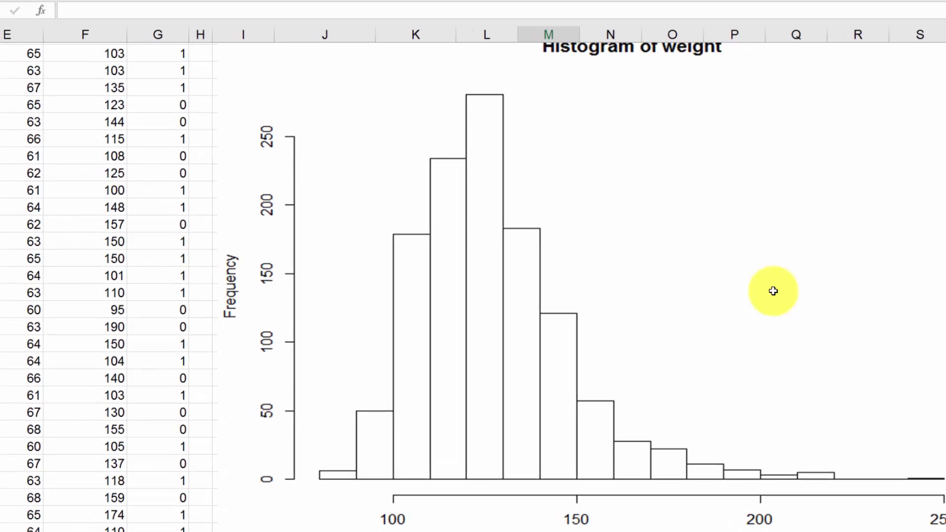